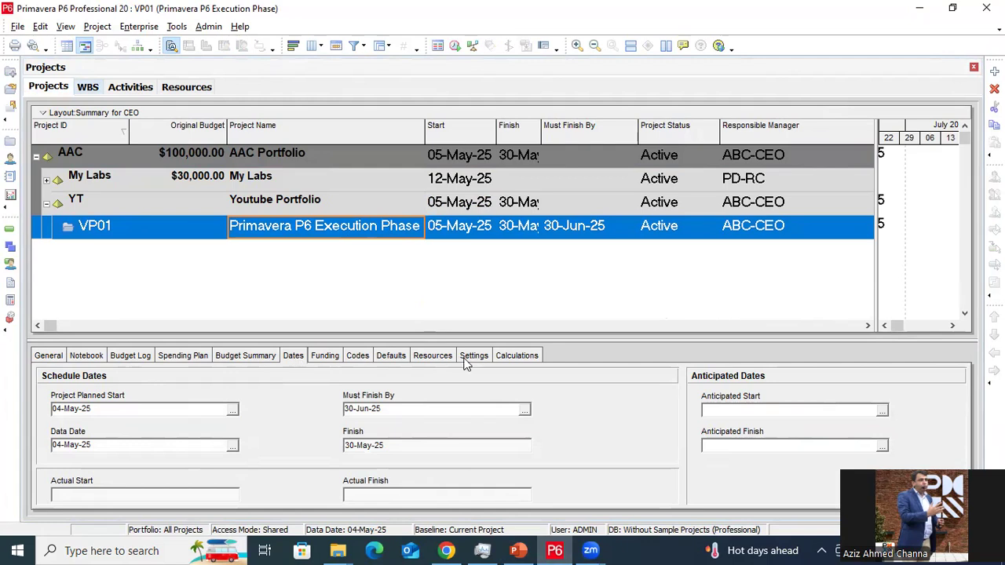
# Check the Standard 5 Day Workweek default calendar, then view the VP01.1 and VP01.2 WBS phases
pyautogui.click(391, 358)
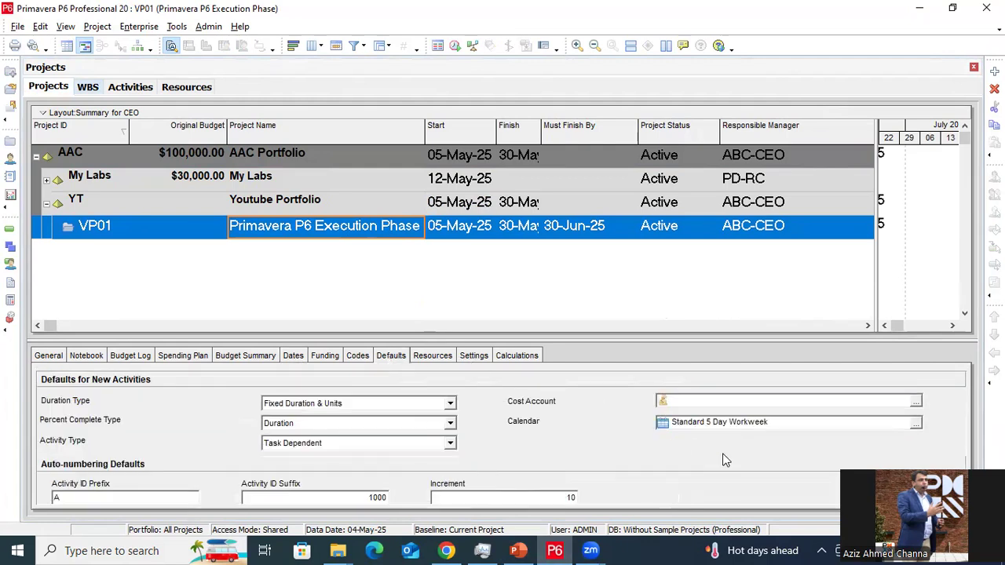
pyautogui.moveTo(781, 425); pyautogui.dragTo(667, 421)
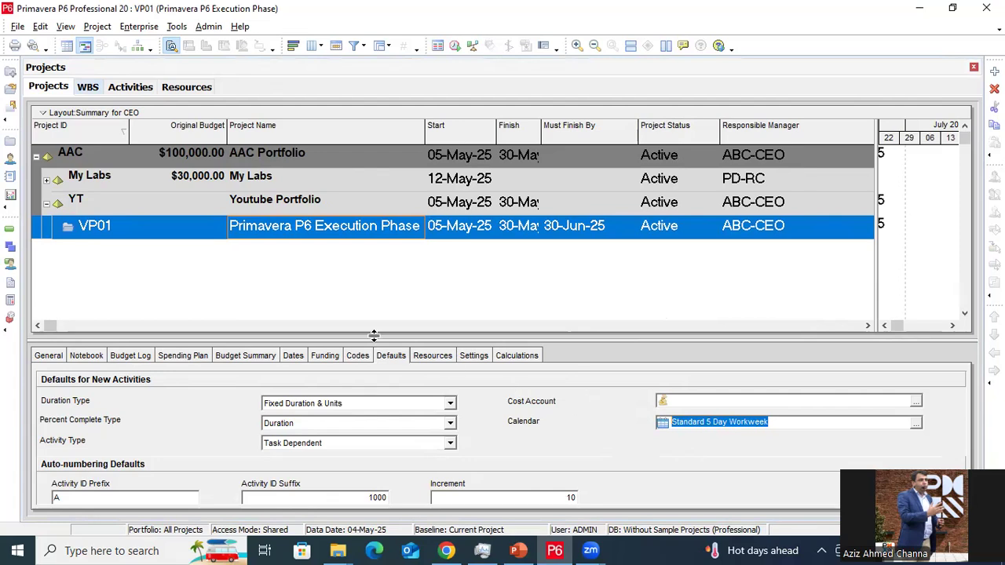
pyautogui.click(87, 88)
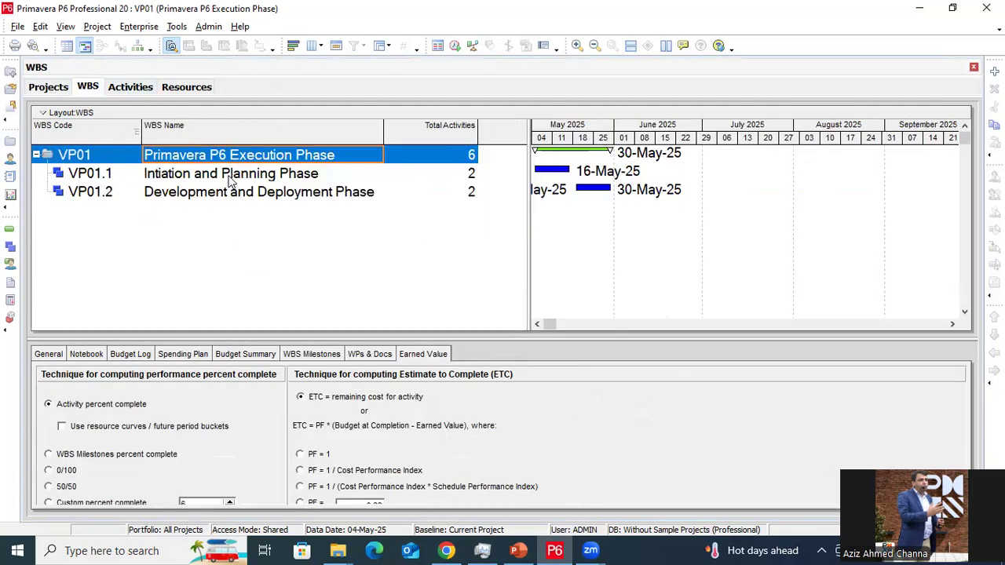
pyautogui.click(229, 180)
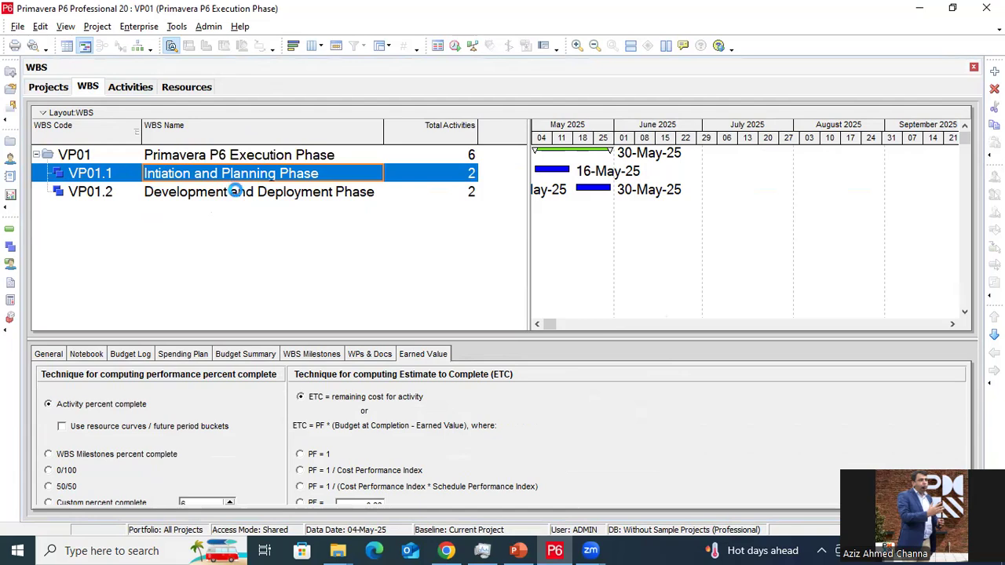
pyautogui.click(236, 192)
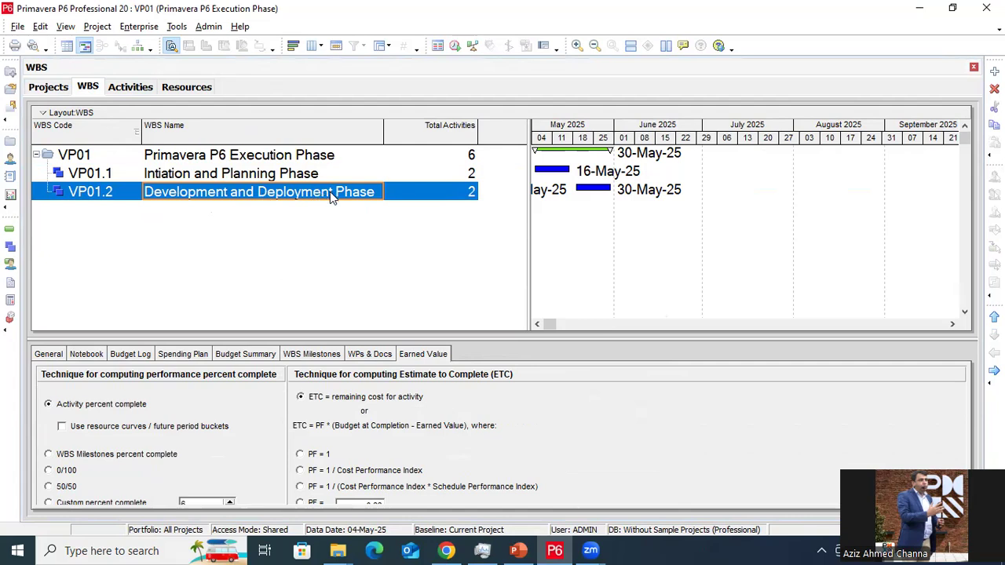
# Show VP01's activity list with a wider Activity Name column, and inspect Project Start and Task 1
pyautogui.click(135, 90)
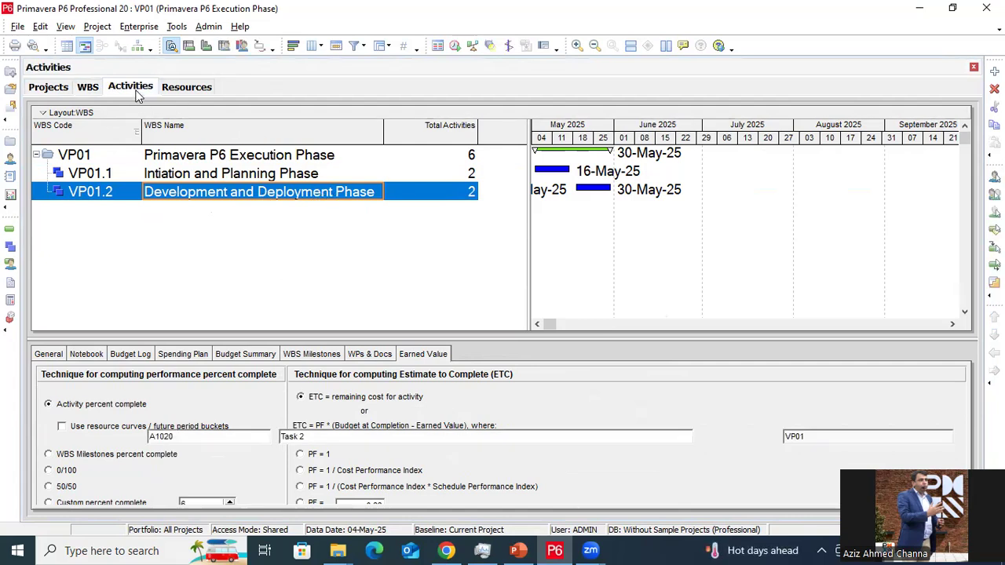
pyautogui.moveTo(253, 128); pyautogui.dragTo(268, 128)
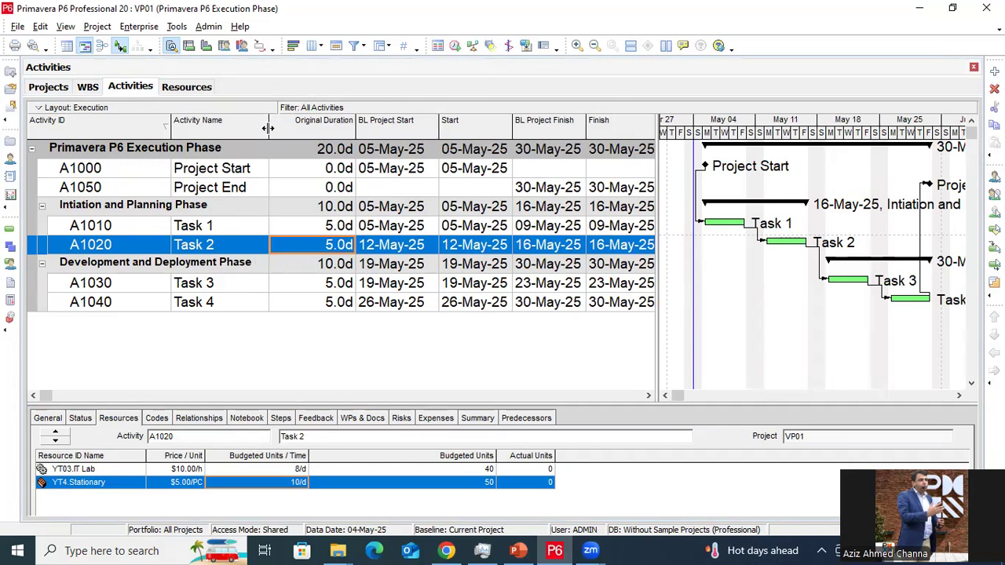
pyautogui.click(244, 169)
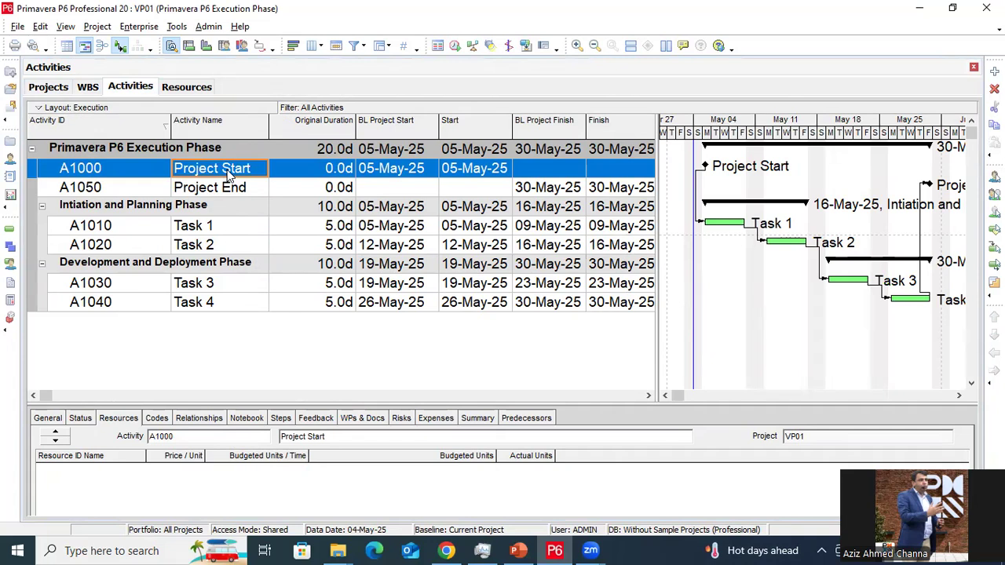
pyautogui.click(233, 227)
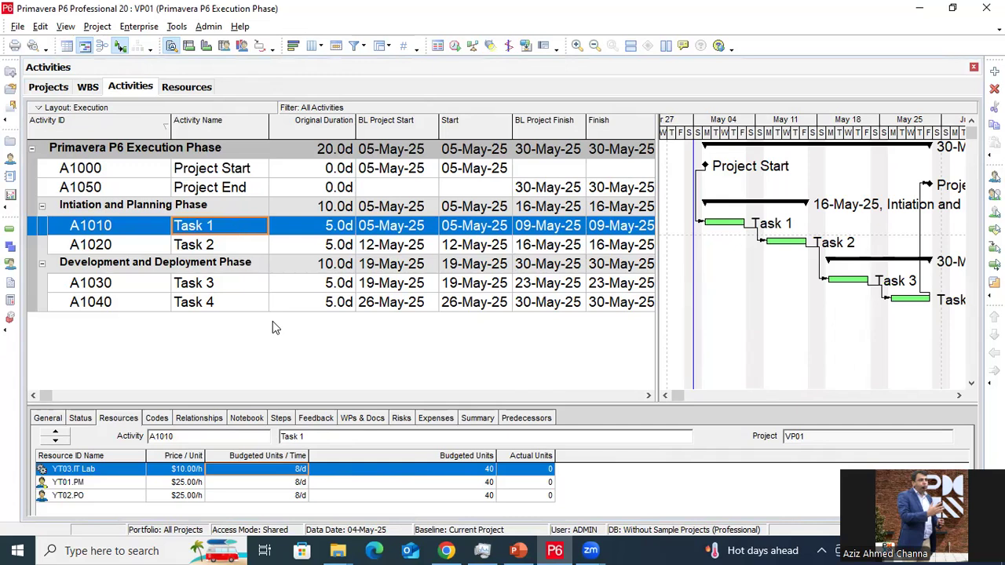
# Review the predecessor links of Tasks 1–4 and the Project End milestone
pyautogui.click(545, 421)
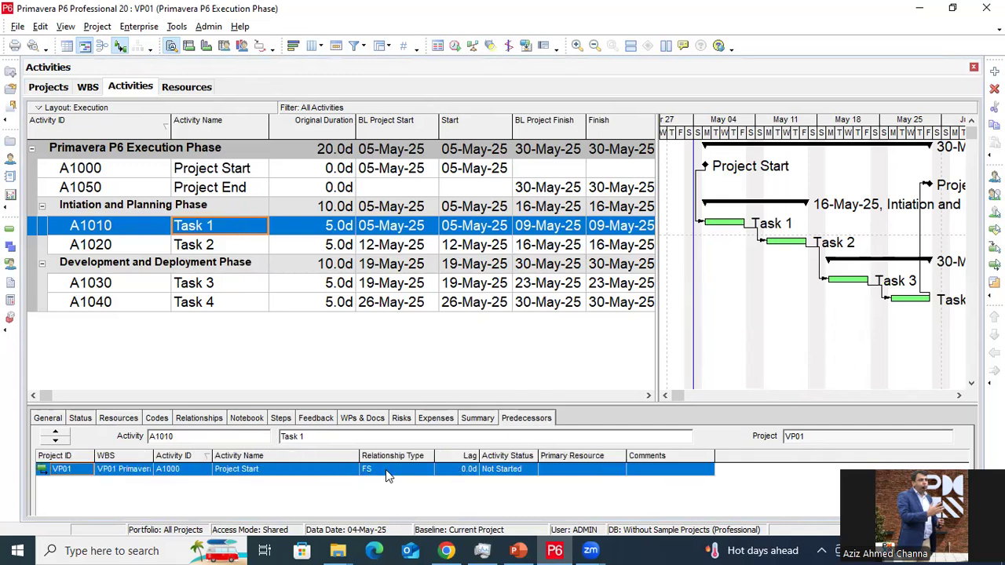
pyautogui.click(227, 248)
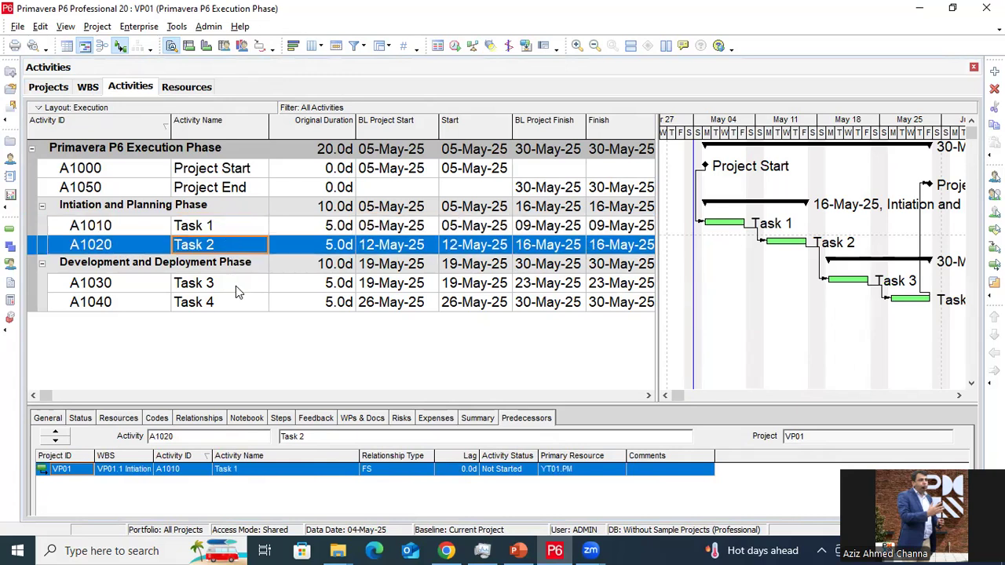
pyautogui.click(235, 287)
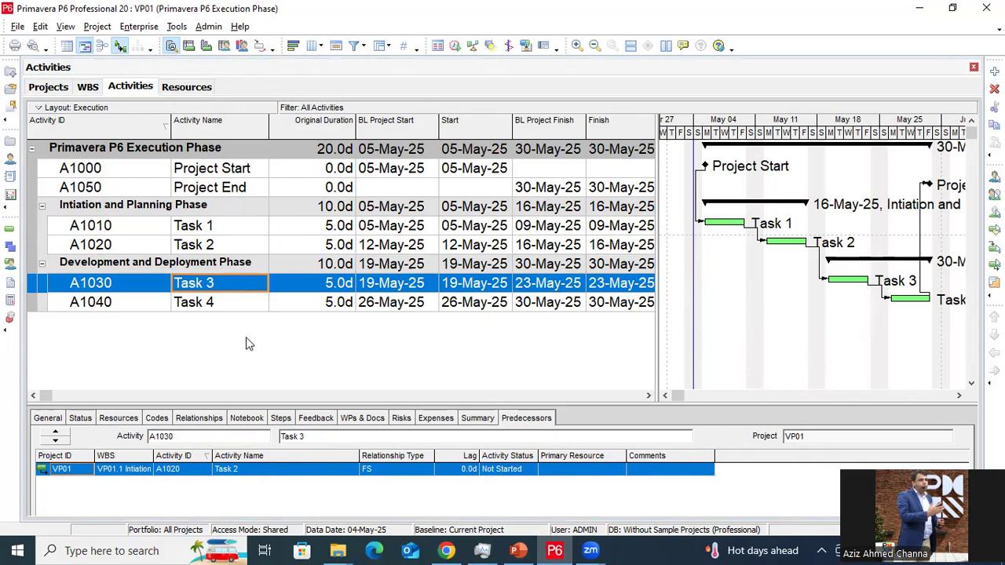
pyautogui.click(226, 305)
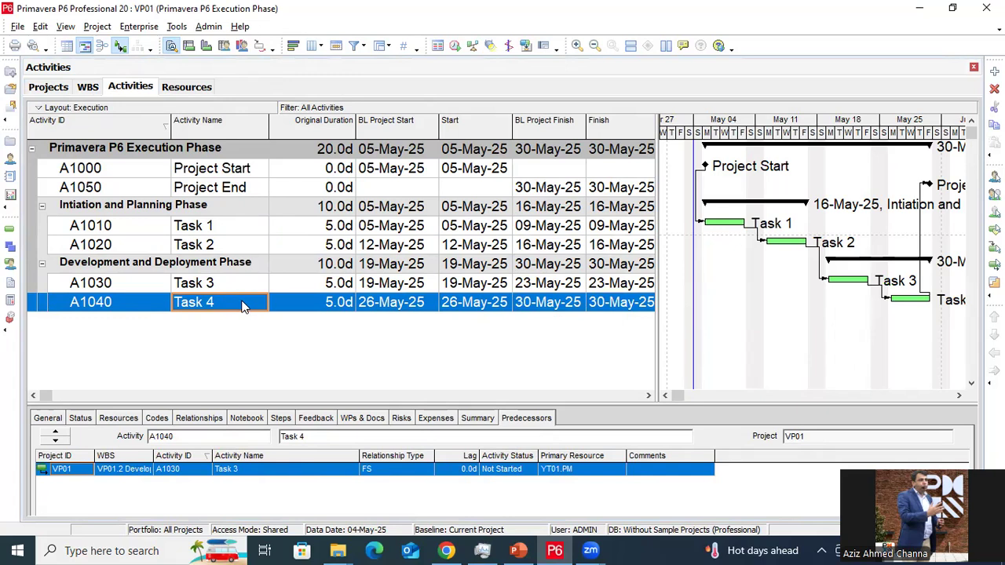
pyautogui.click(237, 193)
pyautogui.click(240, 308)
# Recheck the durations of Tasks 1–3 and the Project End milestone's Task 4 FS predecessor
pyautogui.click(336, 230)
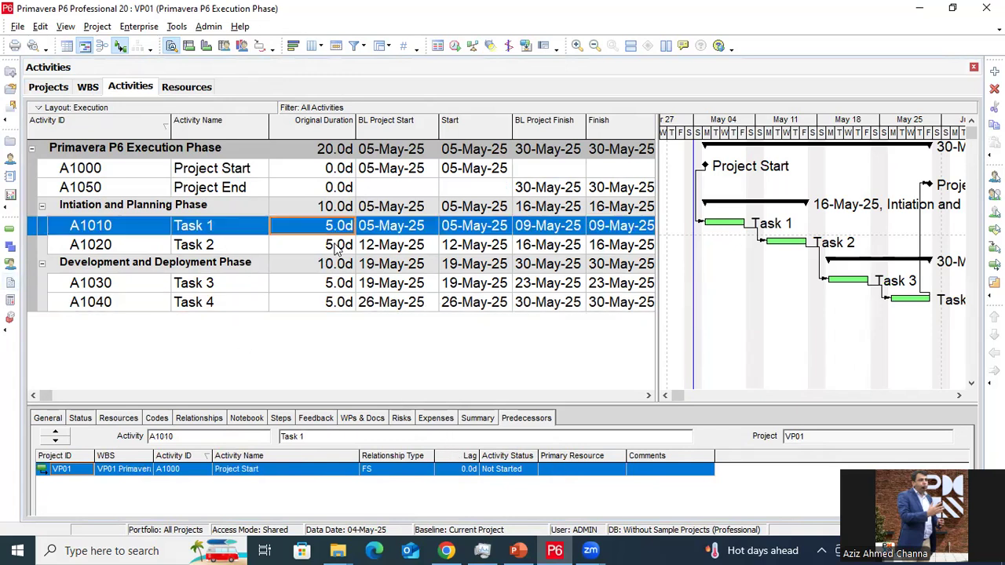
pyautogui.click(339, 246)
pyautogui.click(338, 284)
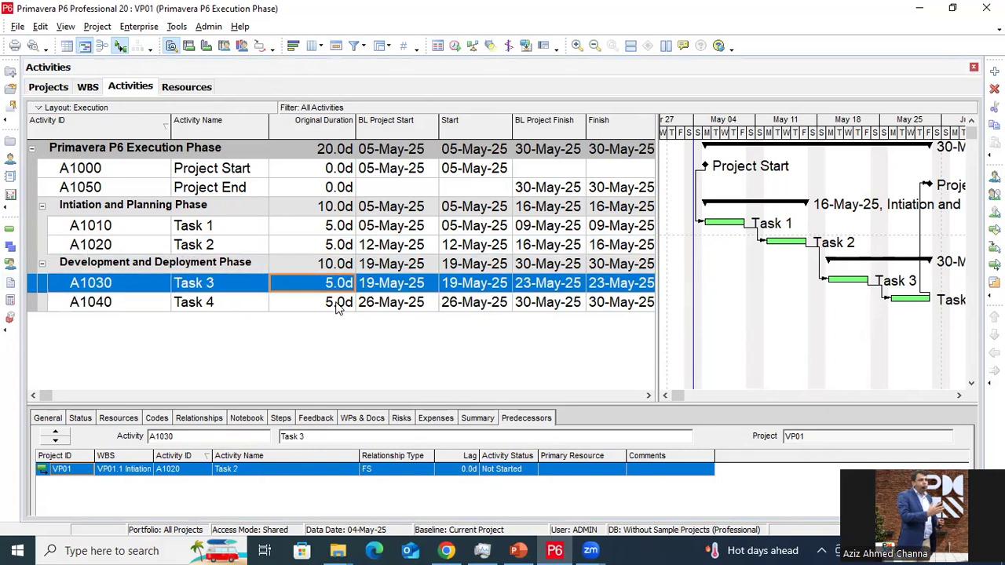
pyautogui.click(239, 170)
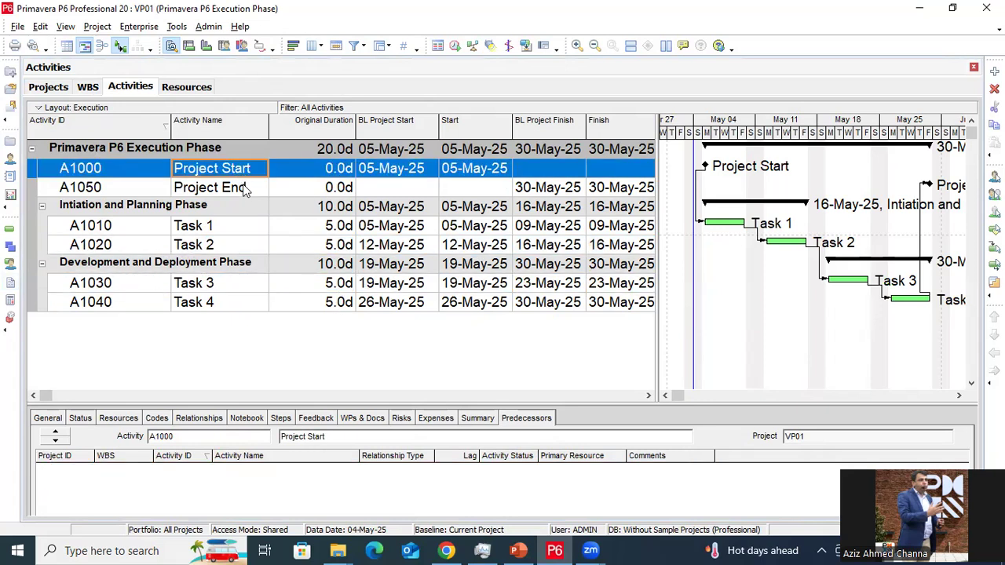
pyautogui.click(243, 191)
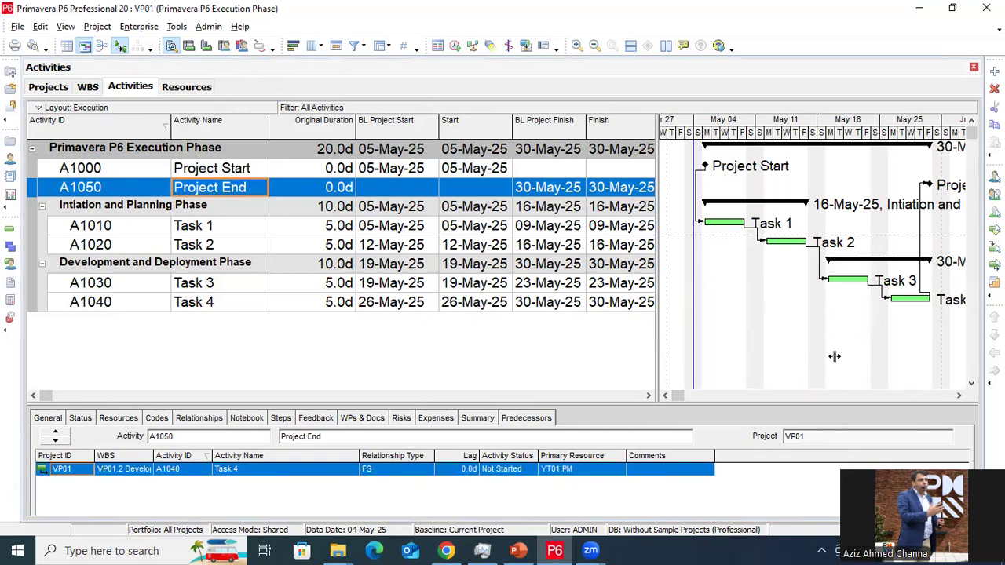
pyautogui.moveTo(657, 358); pyautogui.dragTo(661, 358)
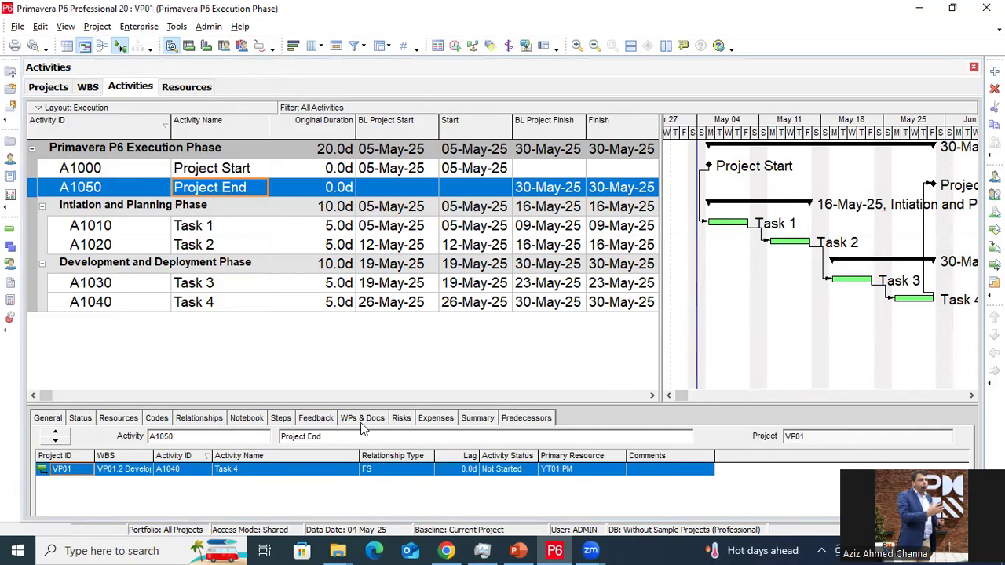
# Show Task 1's PM and PO assignments and Task 2's IT Lab (40) and Stationary (50) assignments
pyautogui.click(131, 419)
pyautogui.click(228, 230)
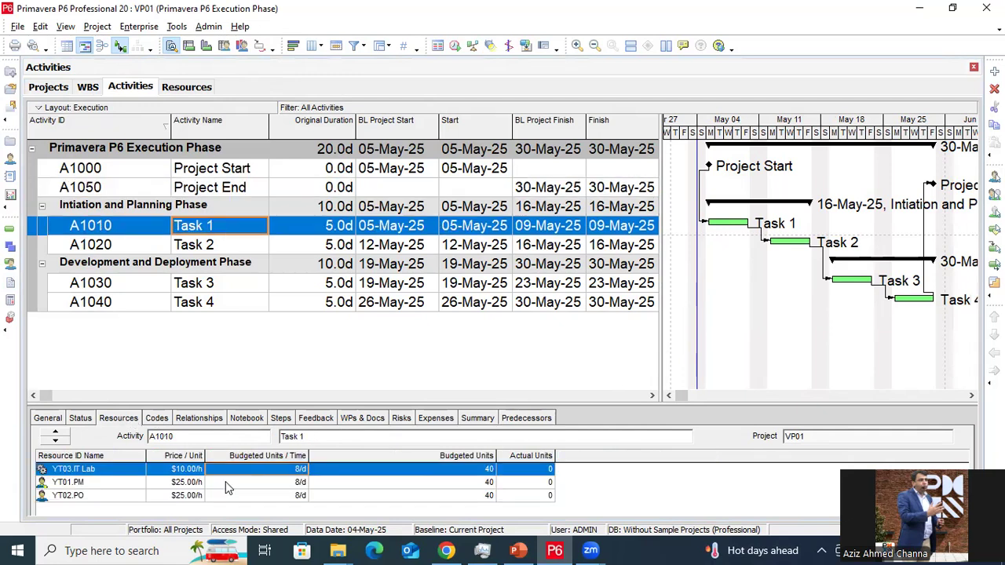
pyautogui.click(109, 484)
pyautogui.click(108, 493)
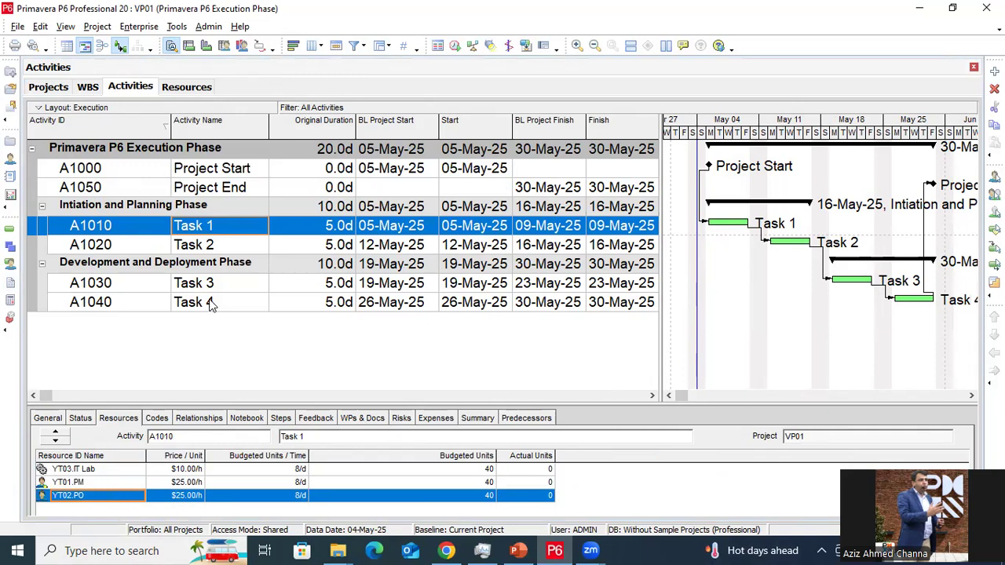
pyautogui.click(220, 247)
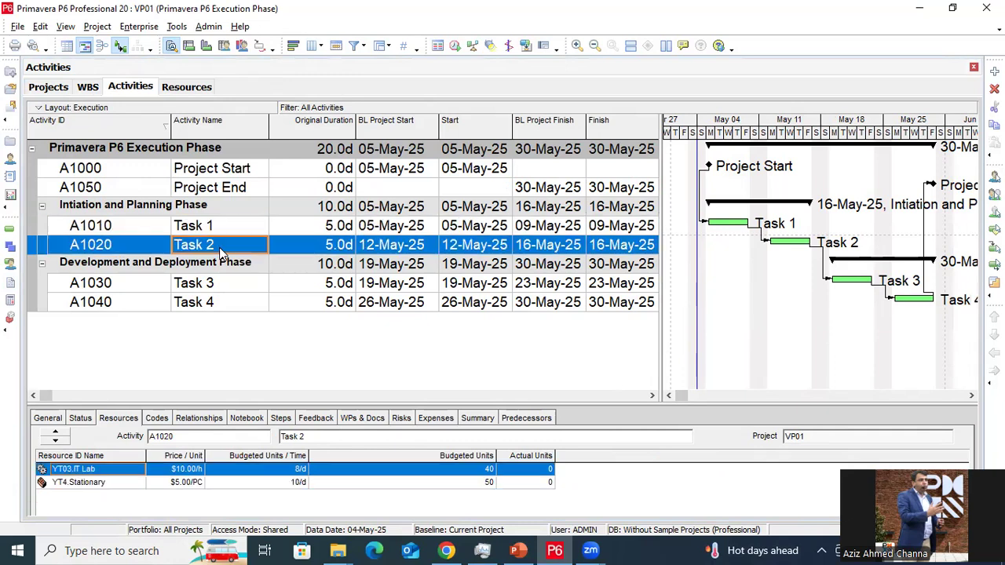
pyautogui.click(122, 484)
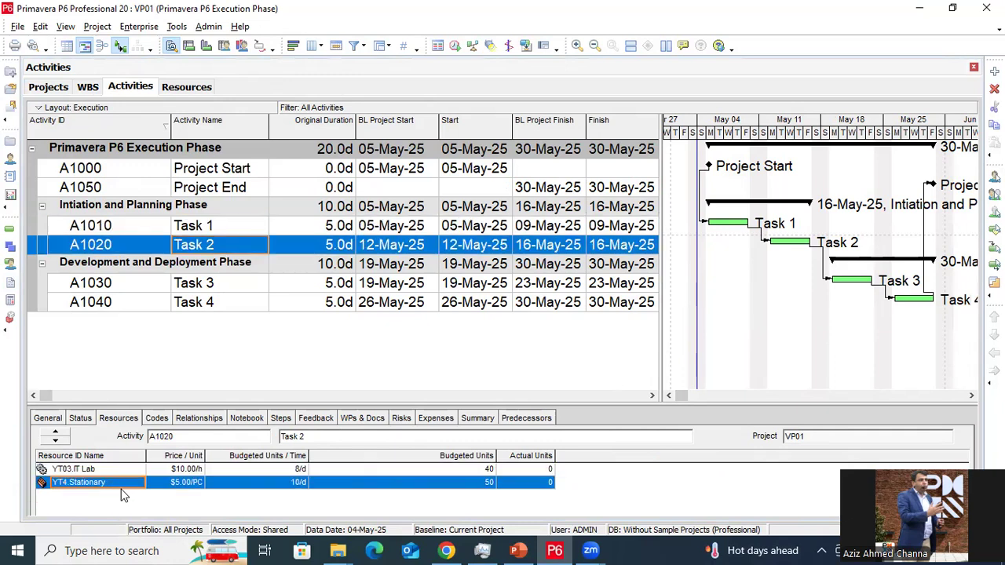
pyautogui.click(187, 87)
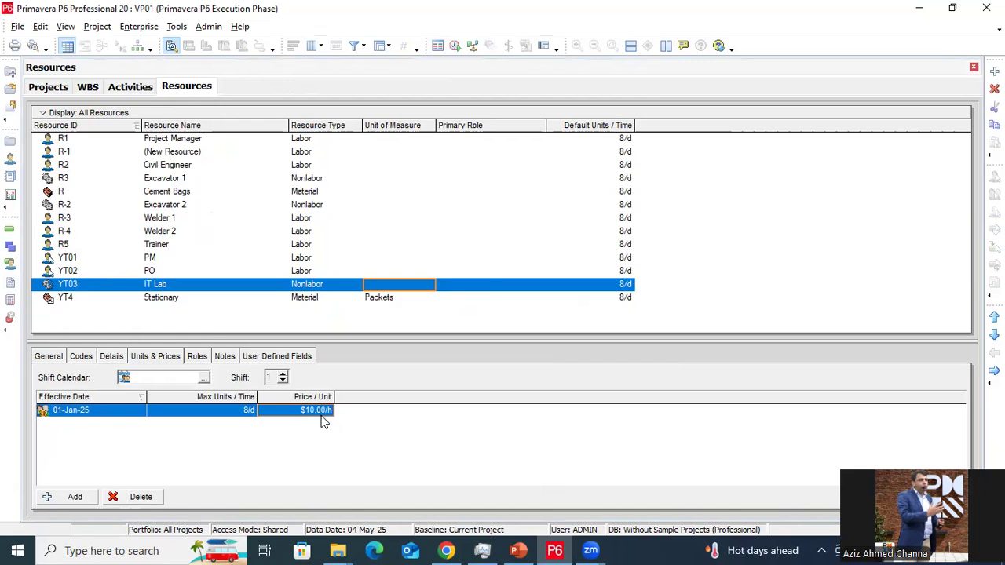
pyautogui.click(243, 416)
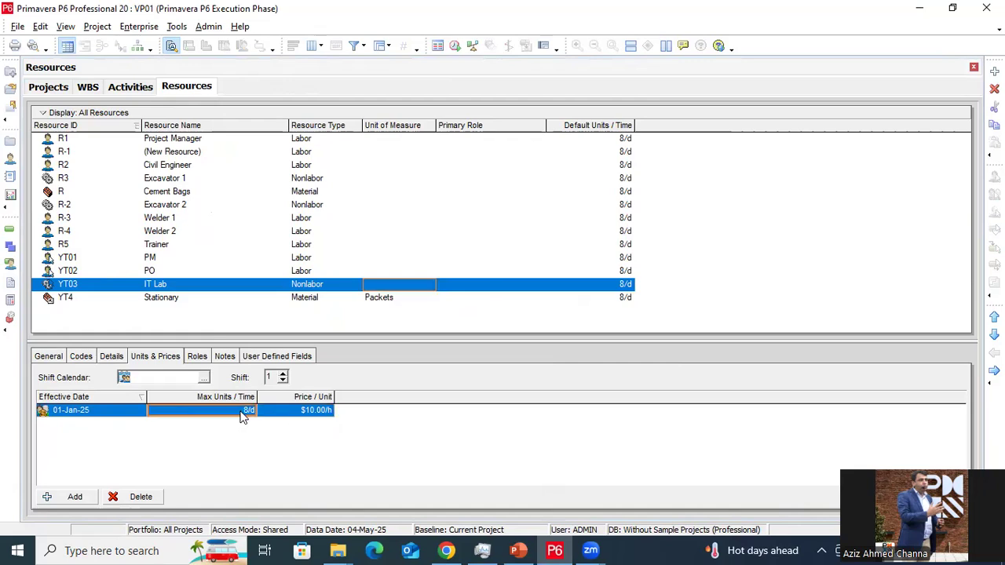
pyautogui.click(177, 246)
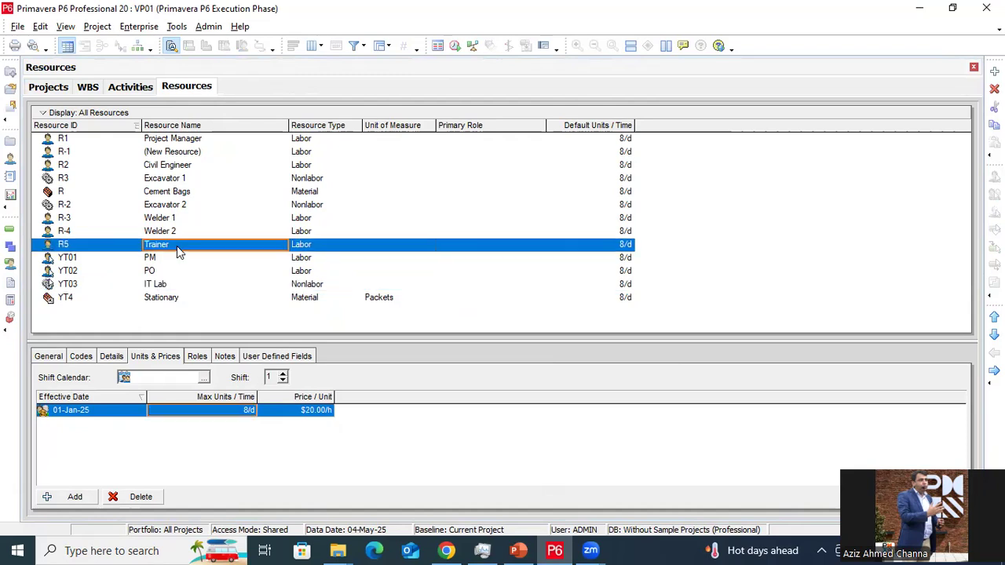
pyautogui.click(175, 258)
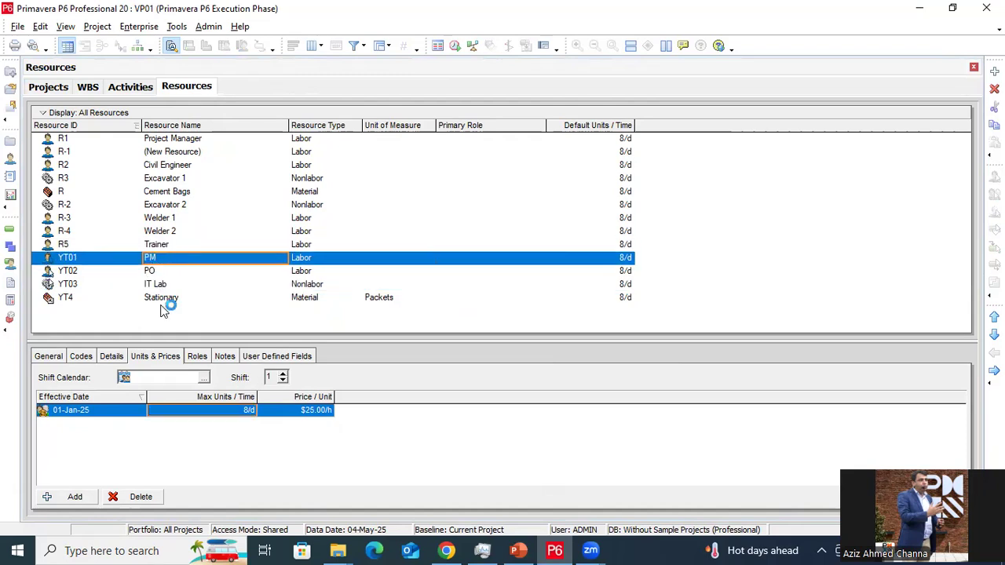
pyautogui.click(174, 271)
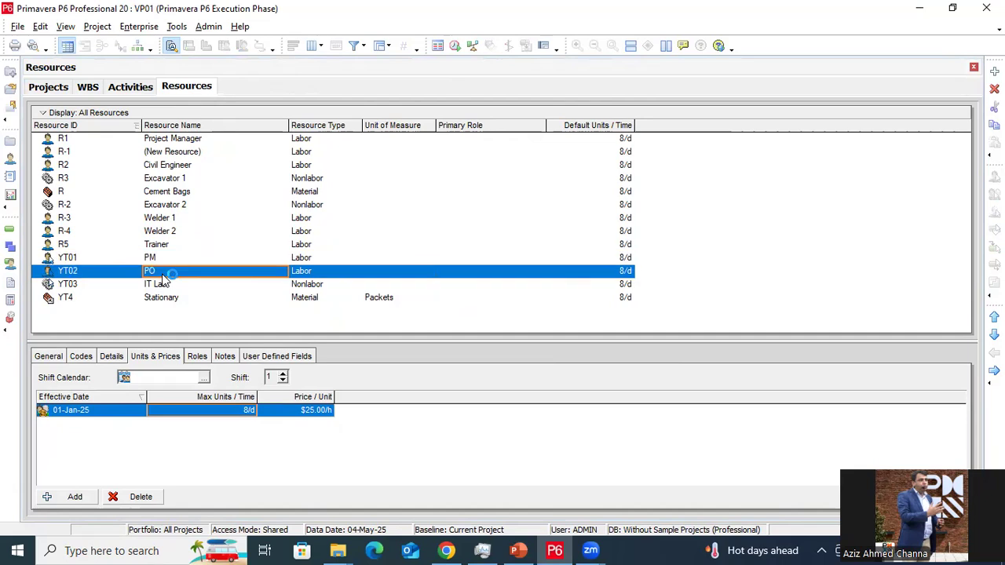
pyautogui.click(179, 285)
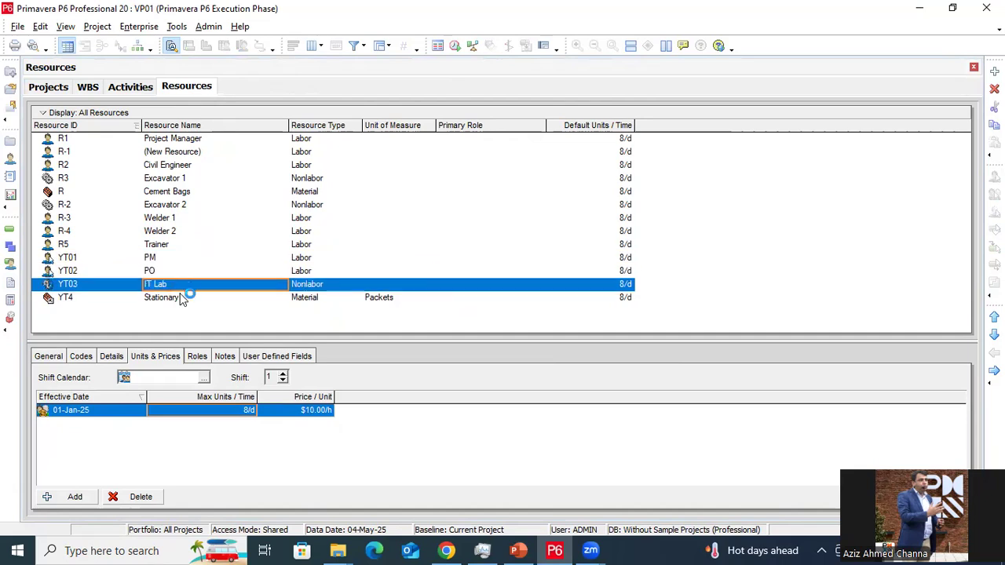
pyautogui.click(187, 297)
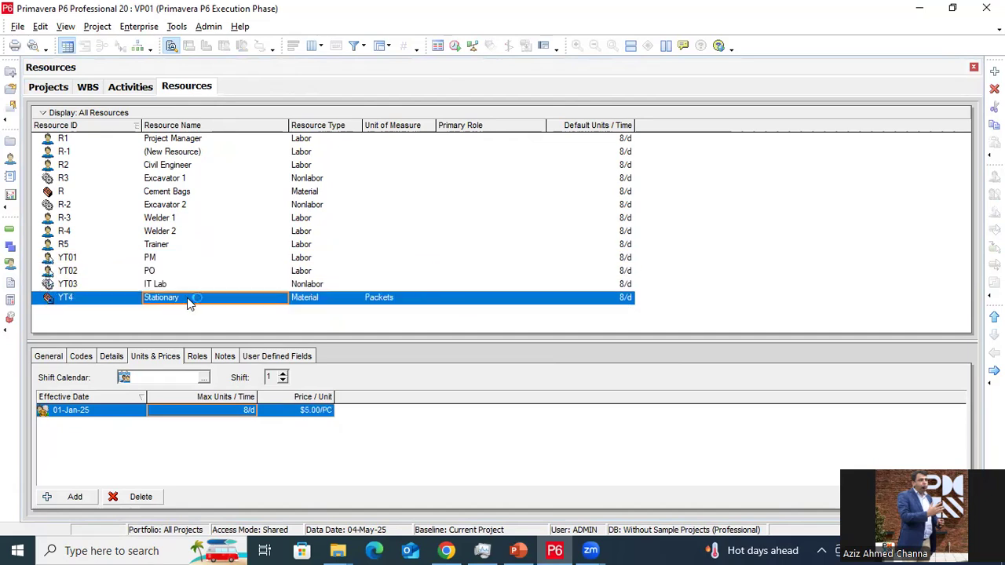
pyautogui.click(132, 87)
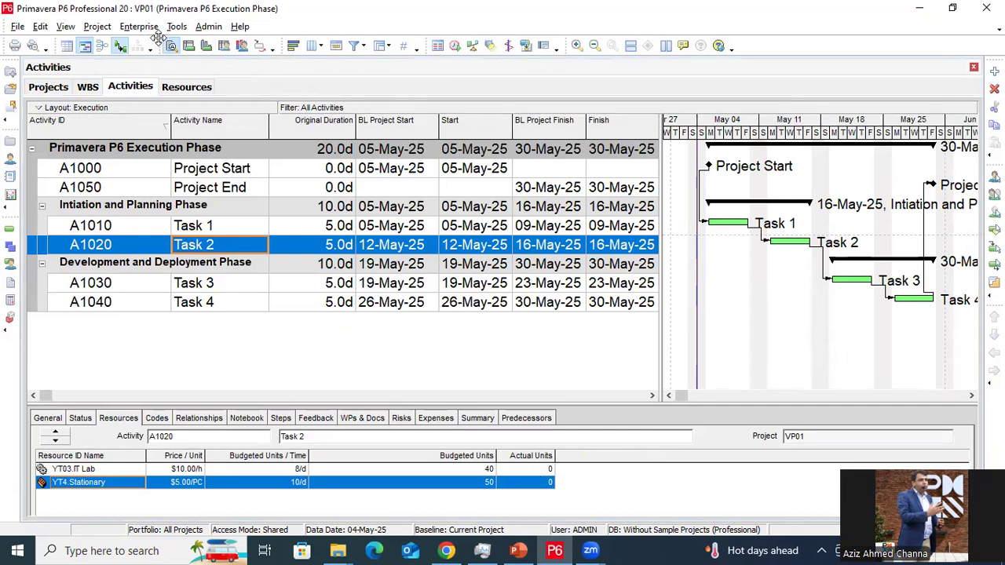
# Add a new baseline saved as a copy of the current project
pyautogui.click(99, 28)
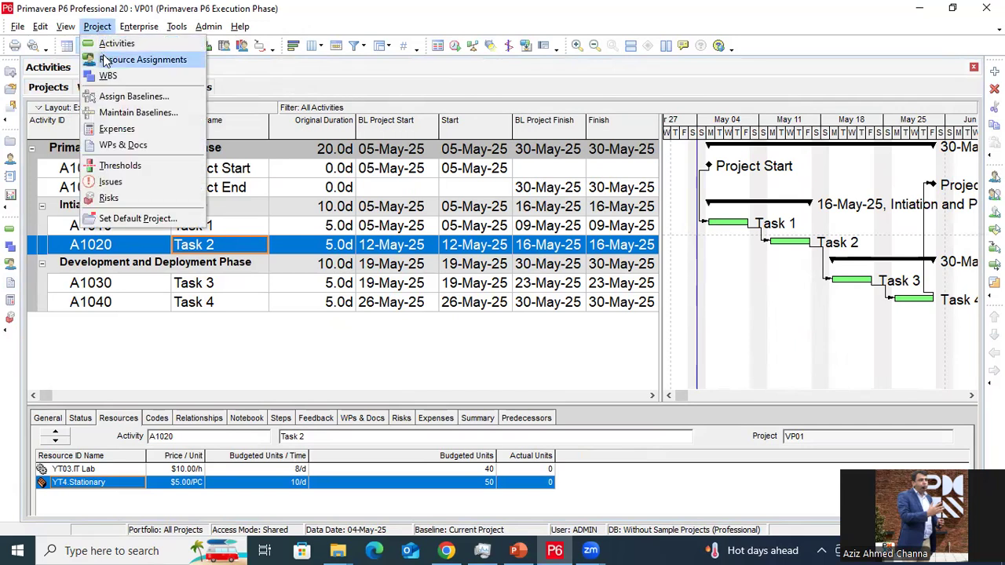
pyautogui.click(123, 115)
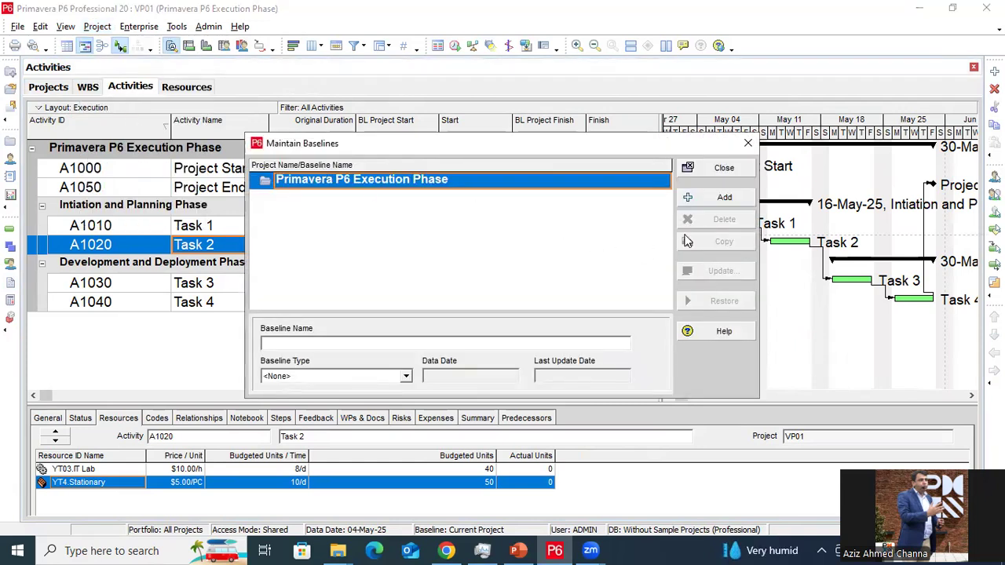
pyautogui.click(723, 199)
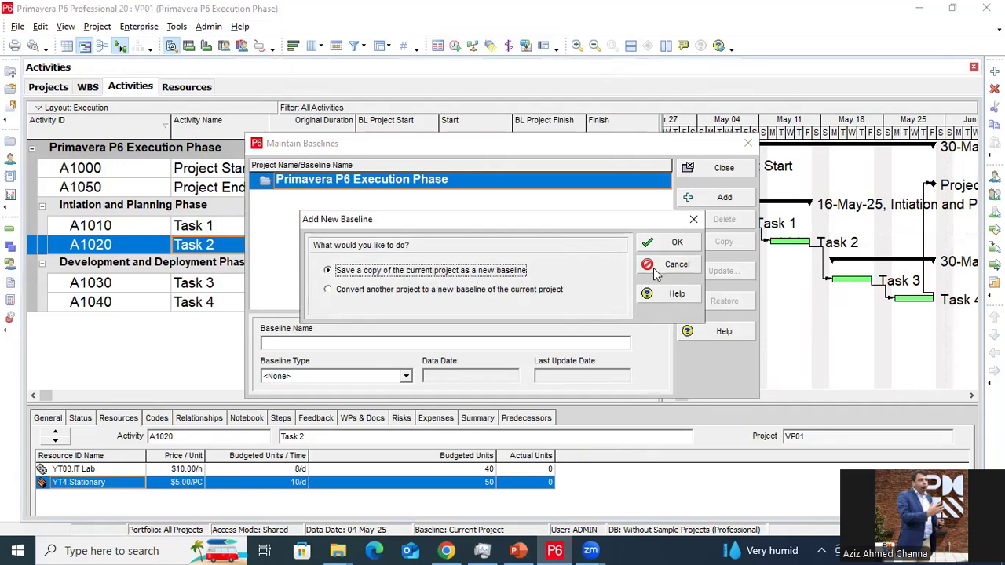
pyautogui.click(677, 243)
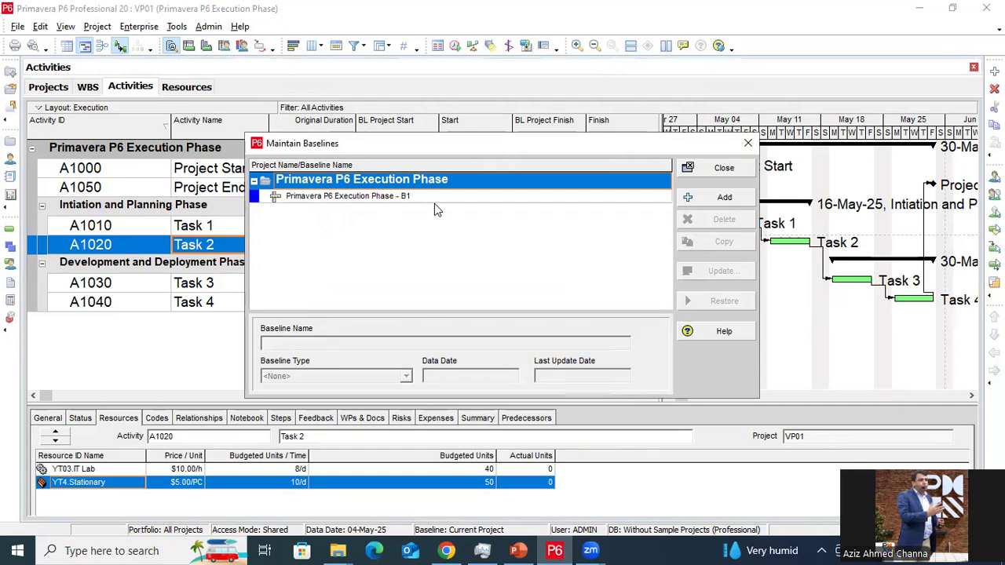
# Set baseline Primavera P6 Execution Phase - B1 to type Initial Plan and close the baselines window
pyautogui.click(411, 197)
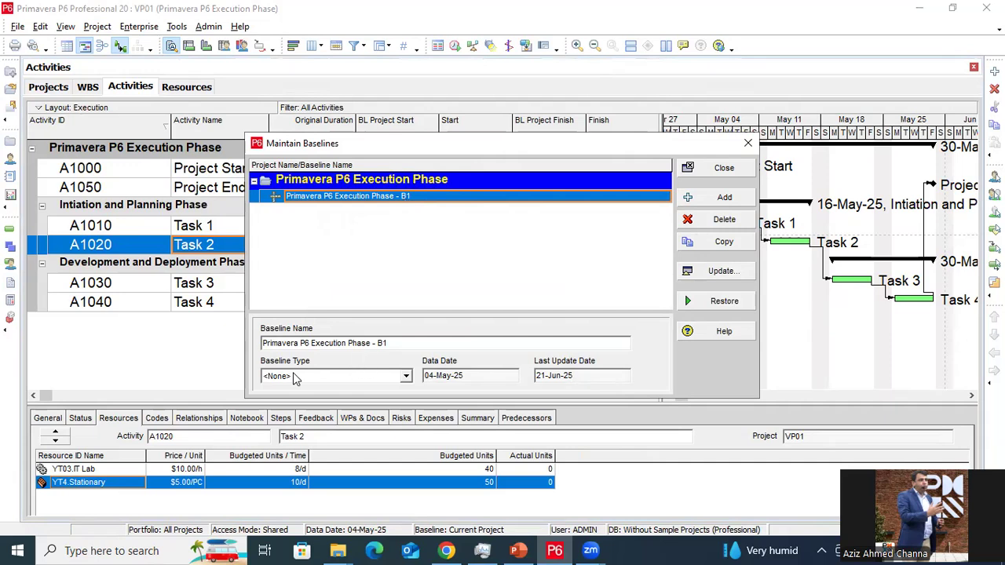
pyautogui.click(407, 376)
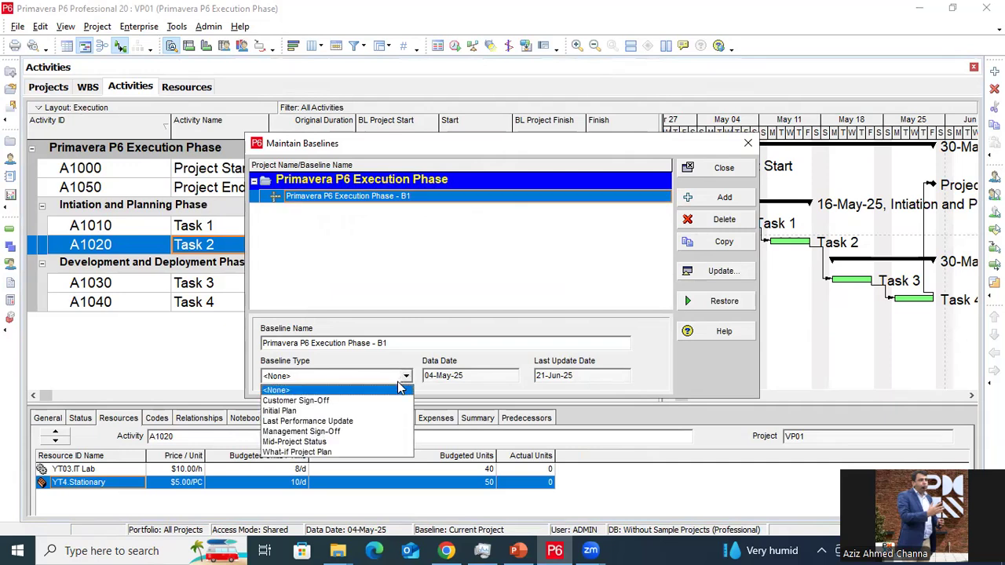
pyautogui.click(352, 412)
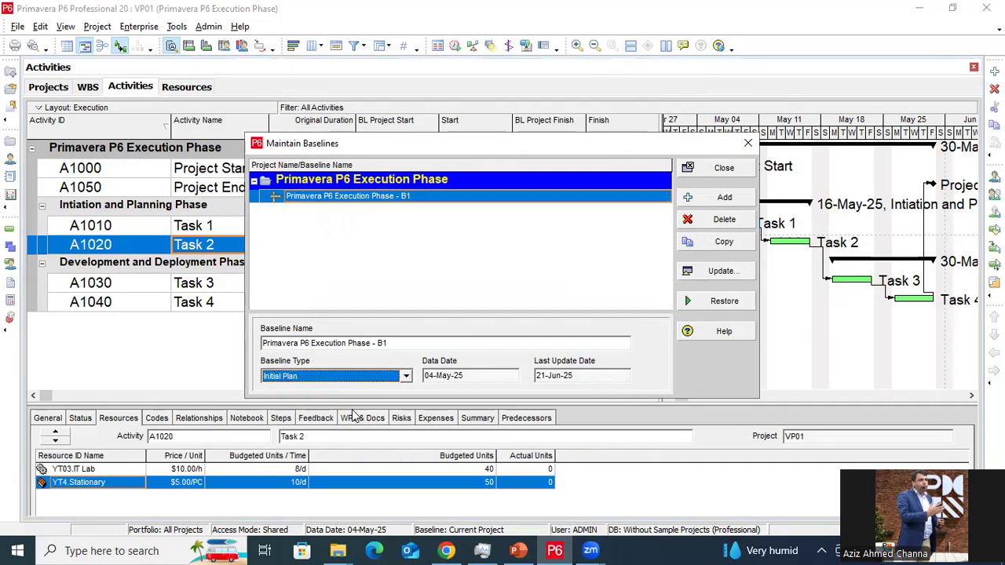
pyautogui.click(464, 375)
pyautogui.moveTo(464, 375); pyautogui.dragTo(421, 375)
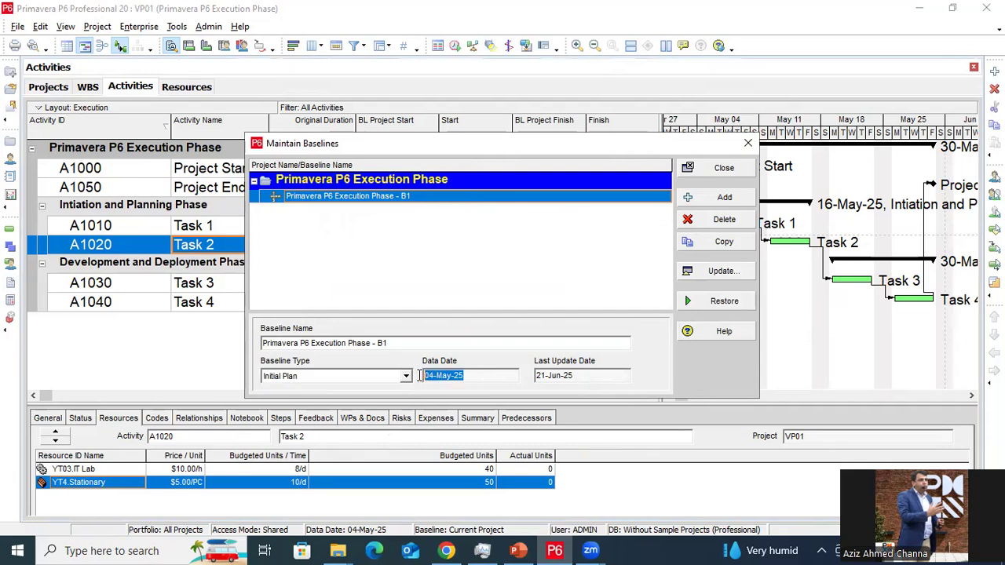
pyautogui.click(475, 376)
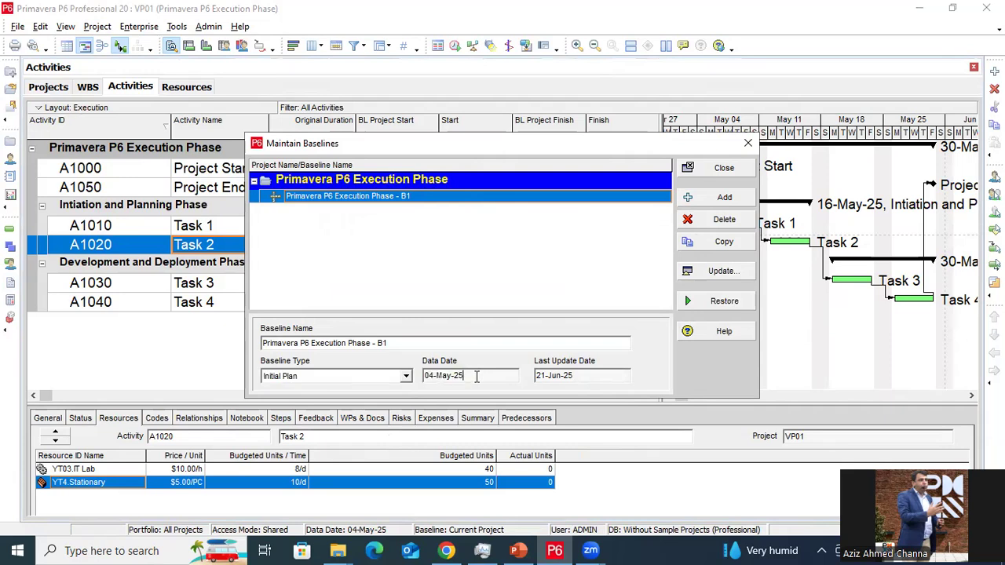
pyautogui.click(722, 168)
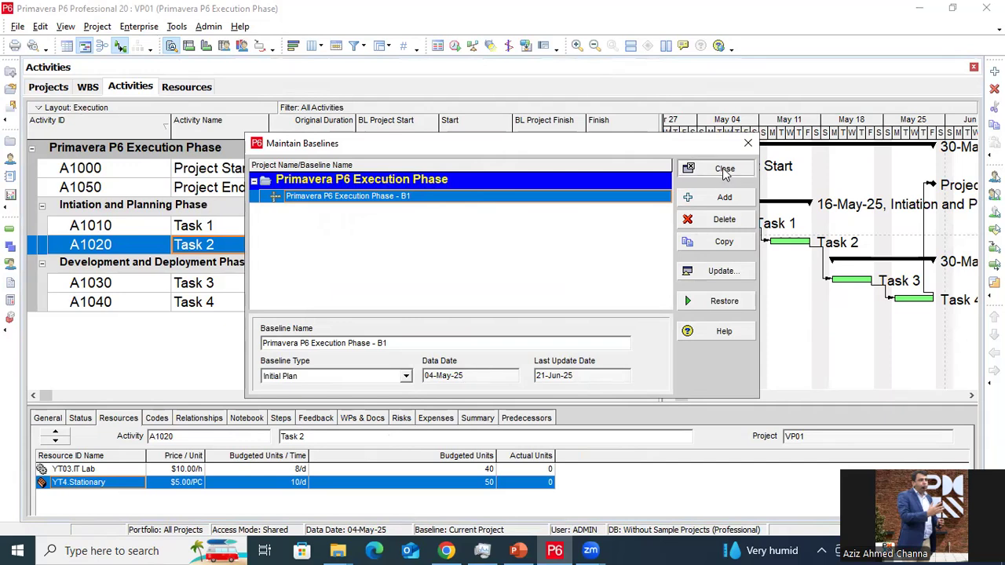
pyautogui.click(99, 27)
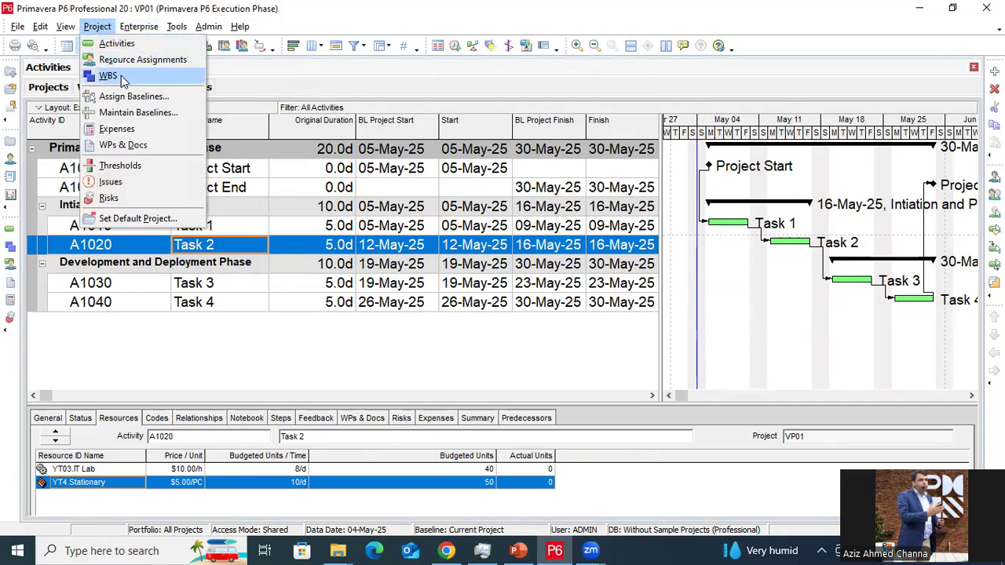
# Assign Primavera P6 Execution Phase - B1 as the project baseline and the primary user baseline
pyautogui.click(127, 96)
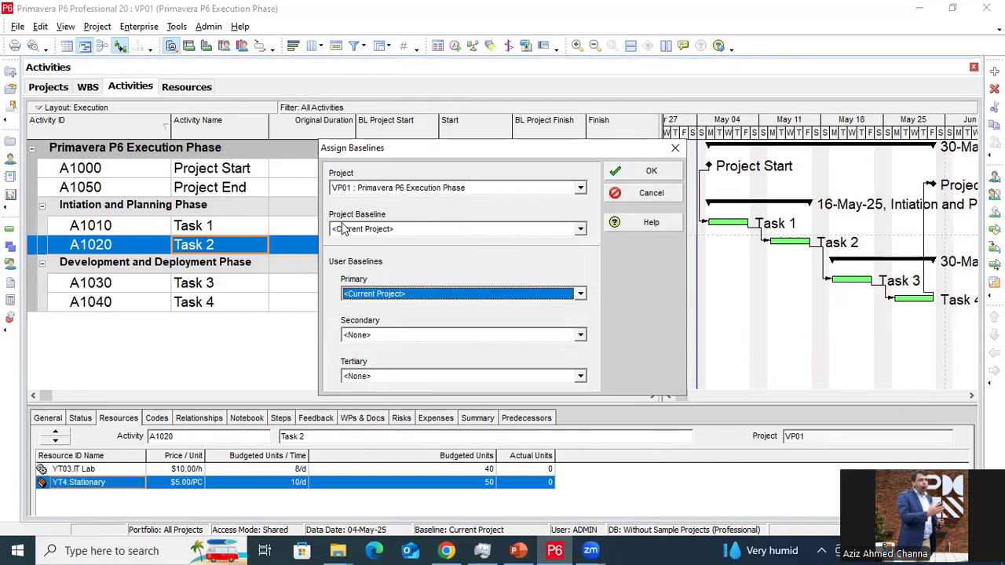
pyautogui.click(428, 226)
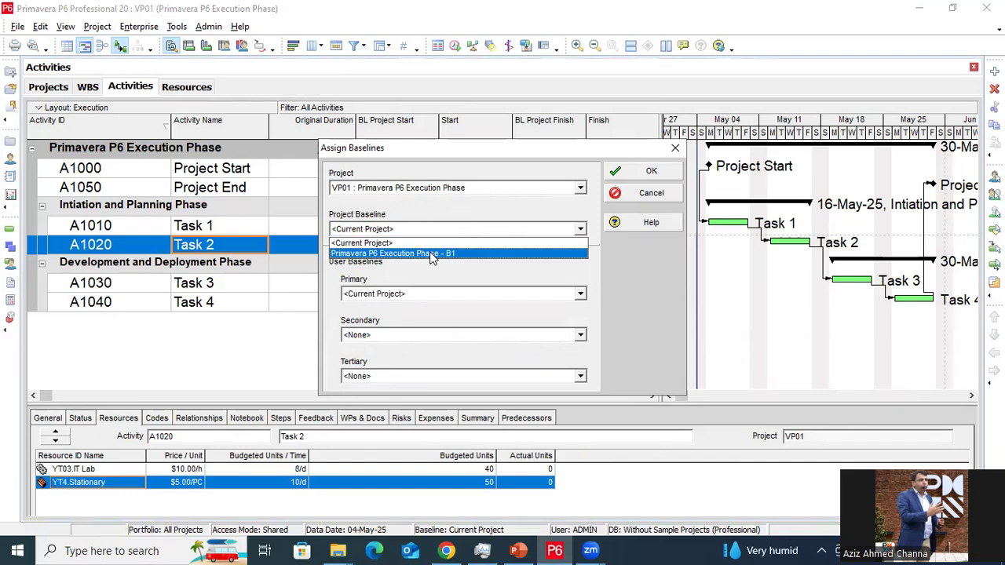
pyautogui.click(430, 254)
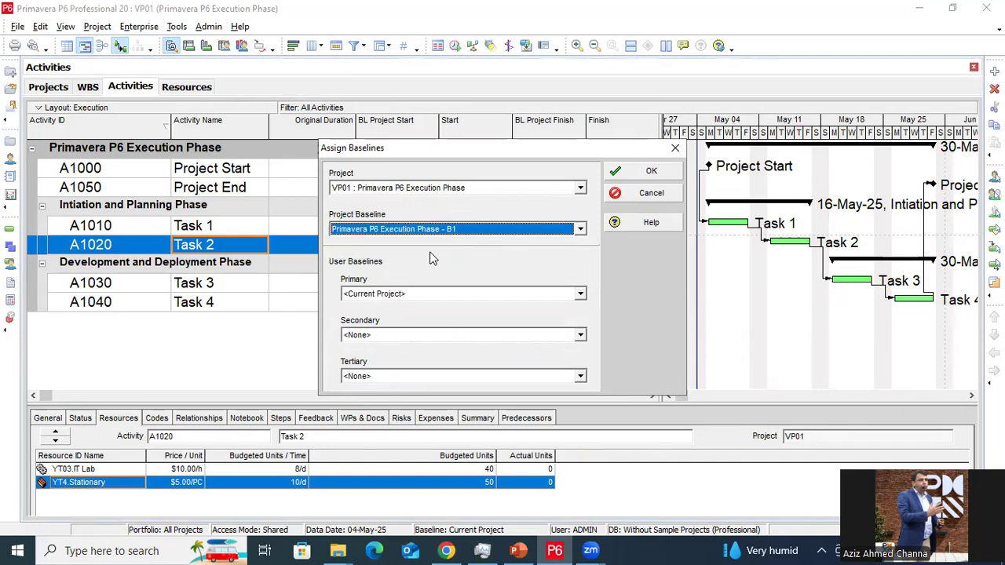
pyautogui.click(406, 297)
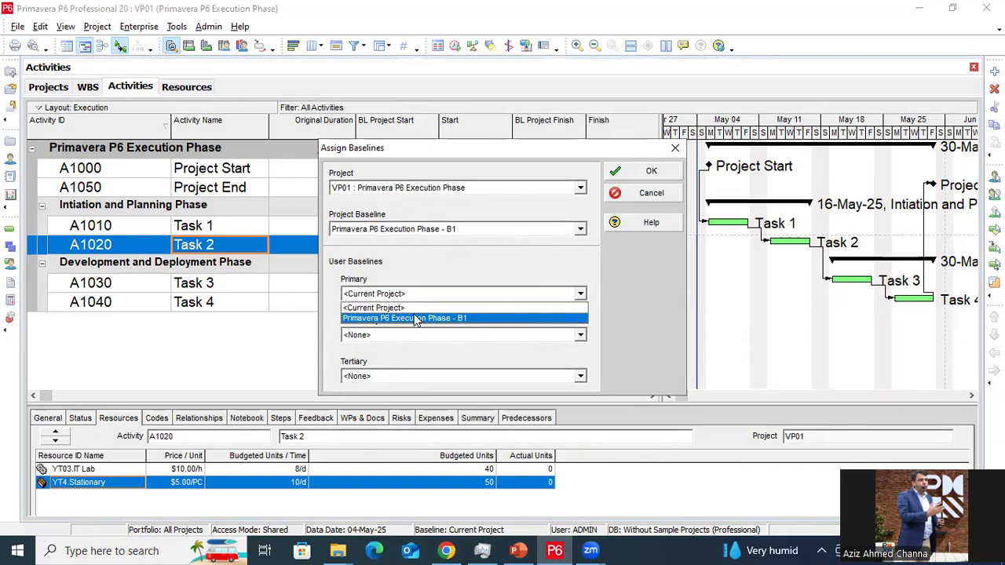
pyautogui.click(416, 318)
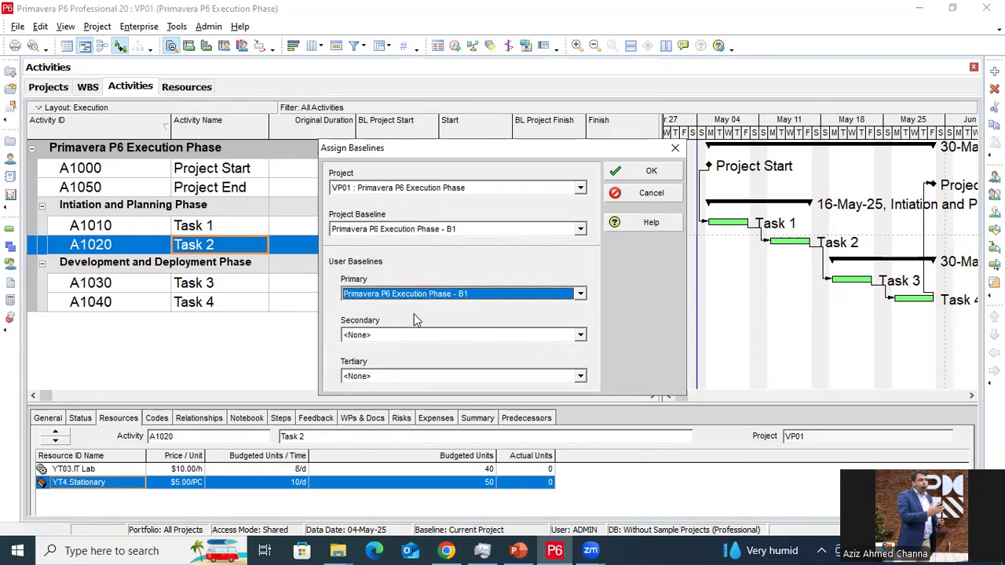
pyautogui.click(653, 172)
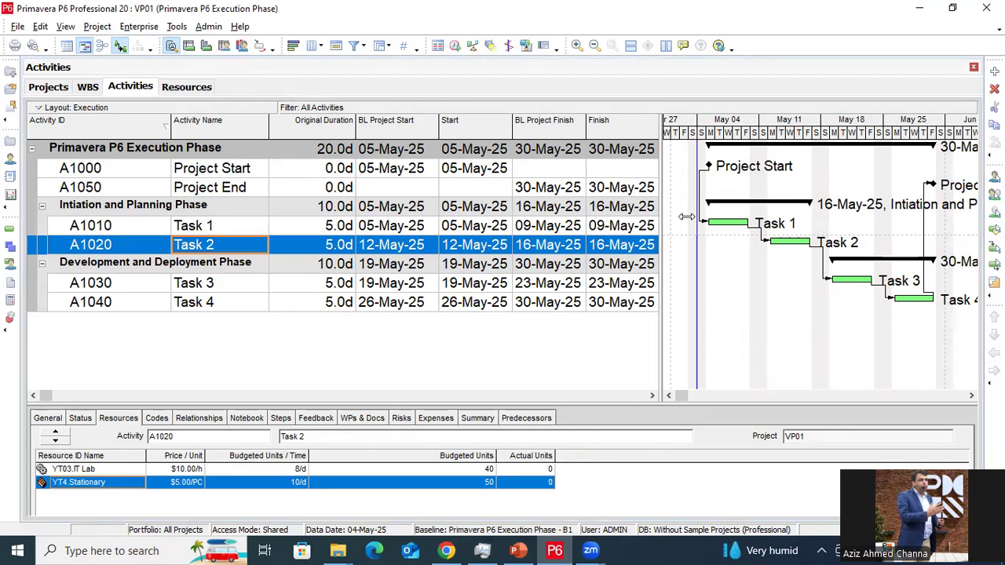
# Turn on the Primary Baseline bar in the Gantt chart's Bars settings to show yellow B1 bars
pyautogui.rightClick(735, 251)
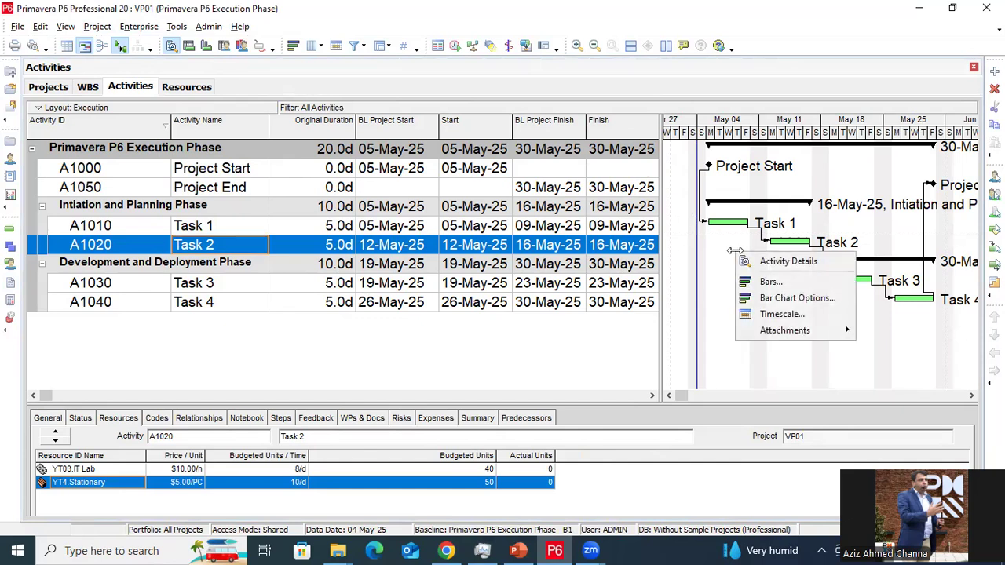
pyautogui.click(769, 282)
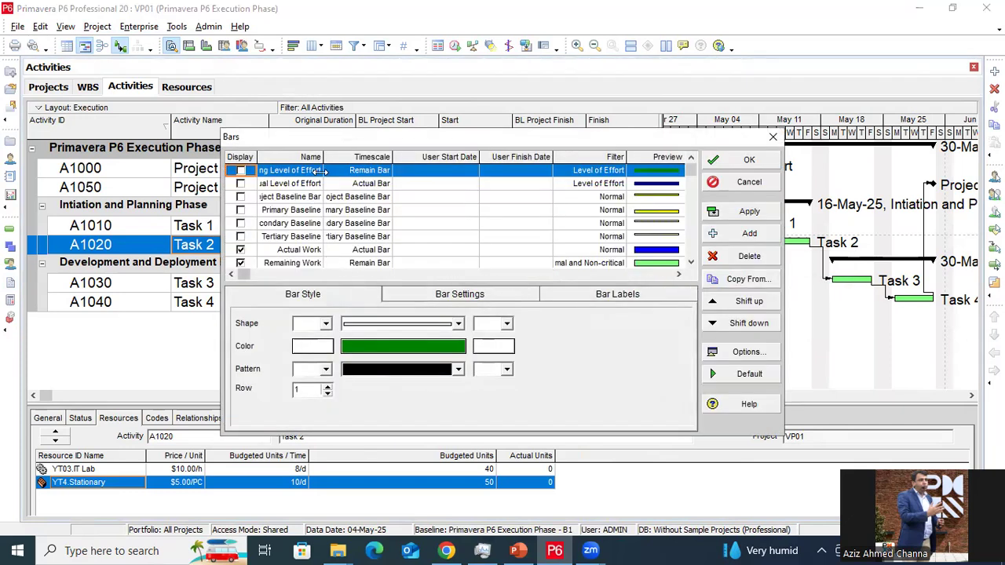
pyautogui.moveTo(323, 157); pyautogui.dragTo(350, 157)
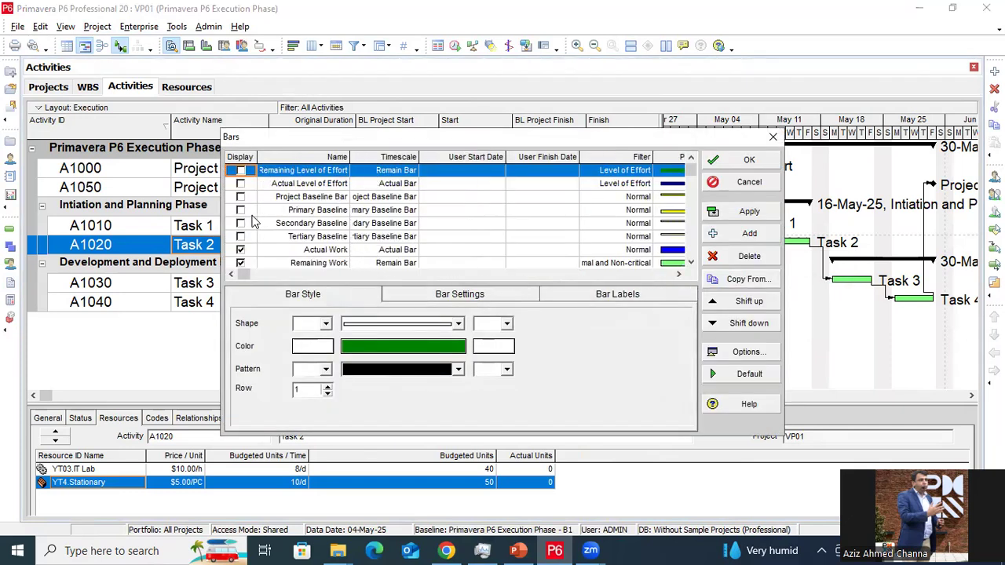
pyautogui.click(240, 212)
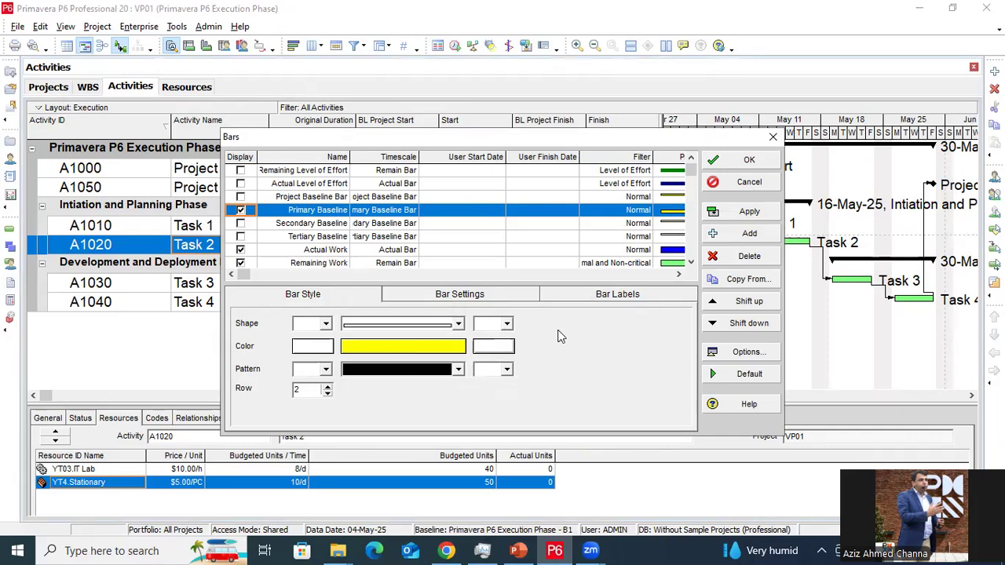
pyautogui.click(765, 166)
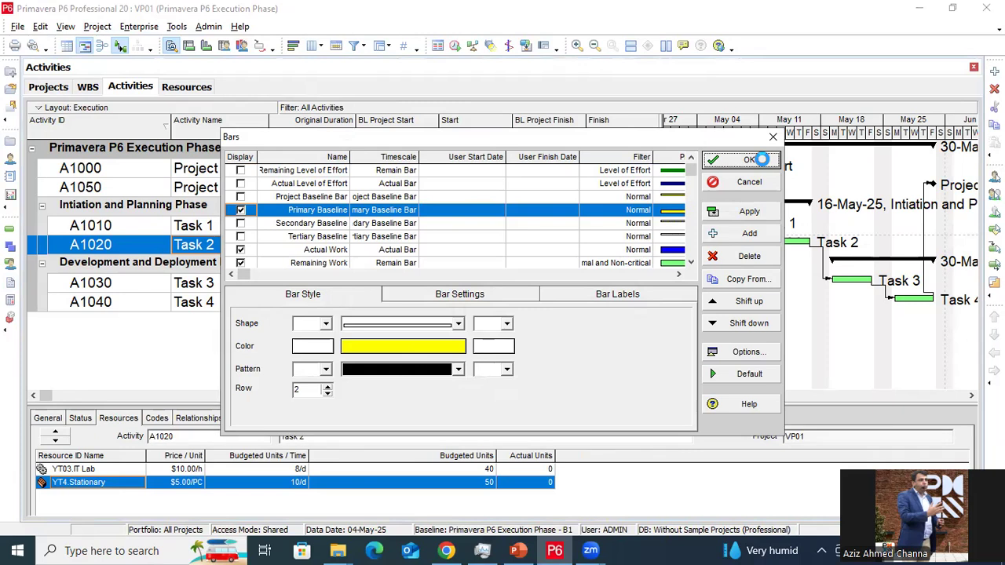
pyautogui.click(763, 162)
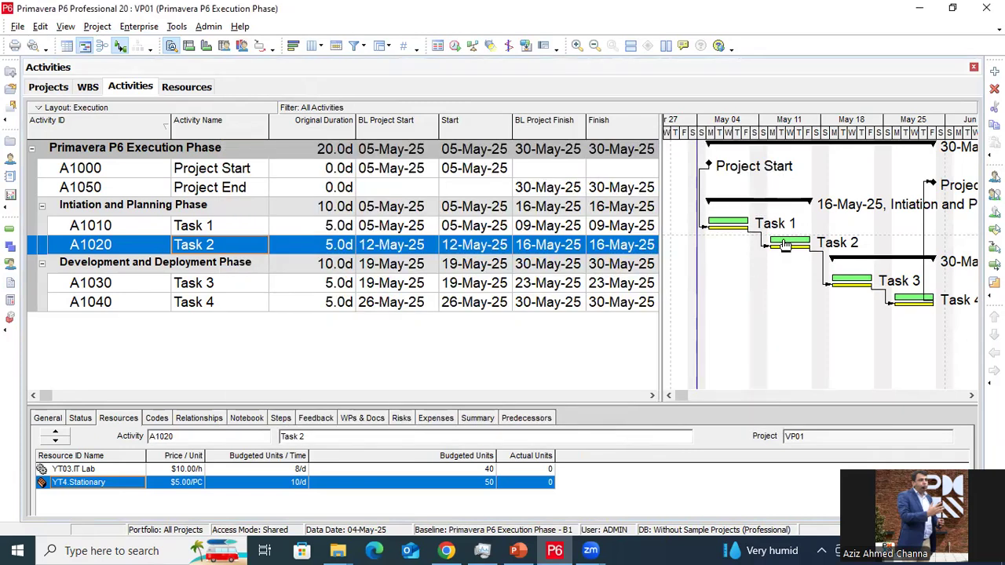
pyautogui.click(971, 396)
# Scroll the activity table right and narrow the Finish and Schedule % Complete columns
pyautogui.click(972, 396)
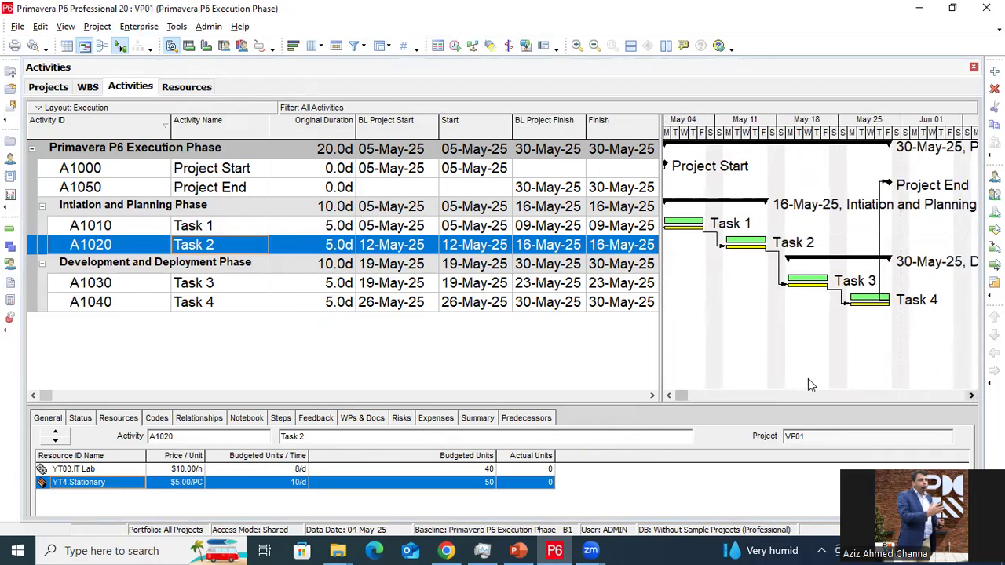
pyautogui.click(666, 395)
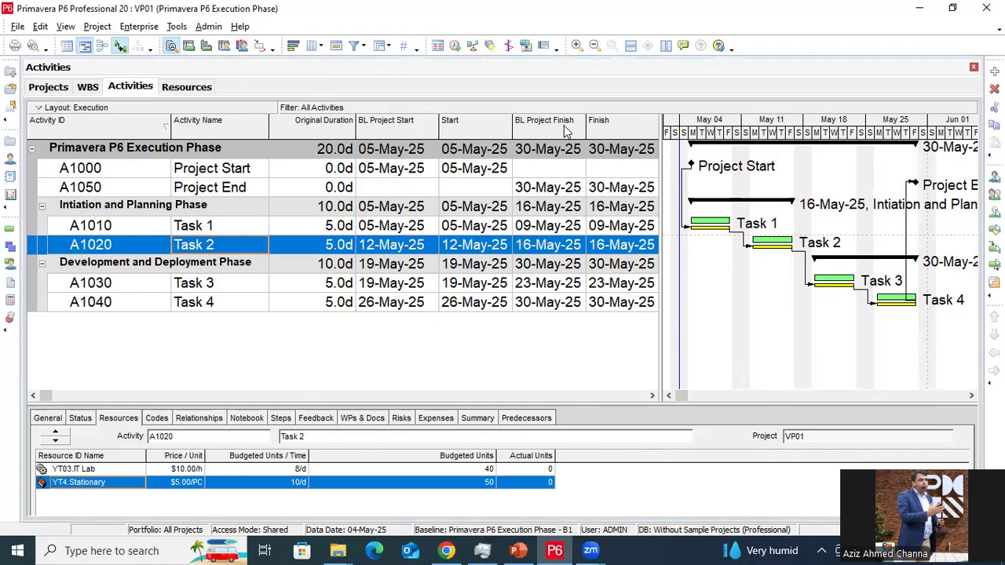
pyautogui.moveTo(653, 397); pyautogui.dragTo(653, 397)
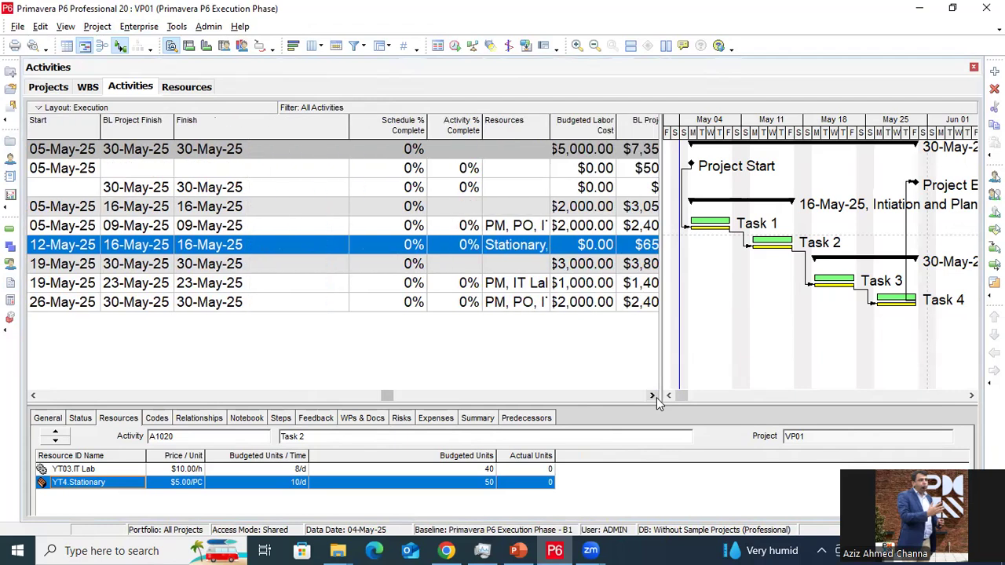
pyautogui.moveTo(280, 127); pyautogui.dragTo(261, 128)
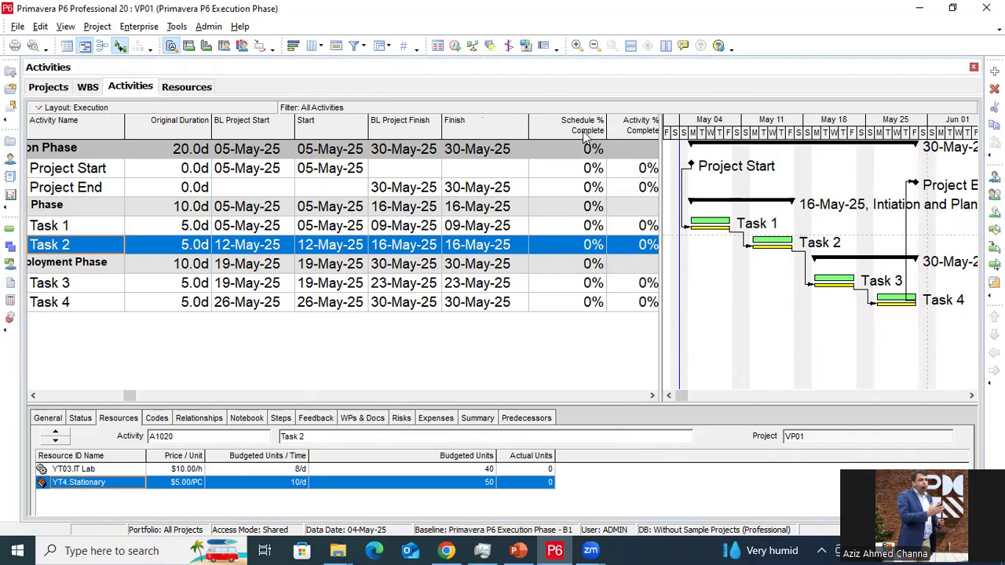
pyautogui.moveTo(606, 130); pyautogui.dragTo(586, 130)
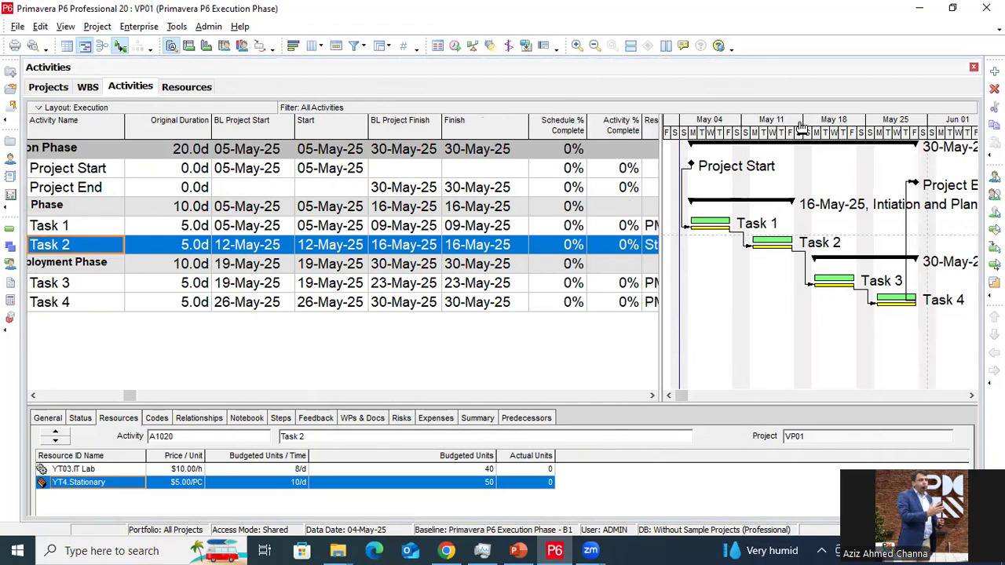
# Scroll to the cost columns and widen Budgeted Labor Cost so every figure shows fully
pyautogui.click(652, 394)
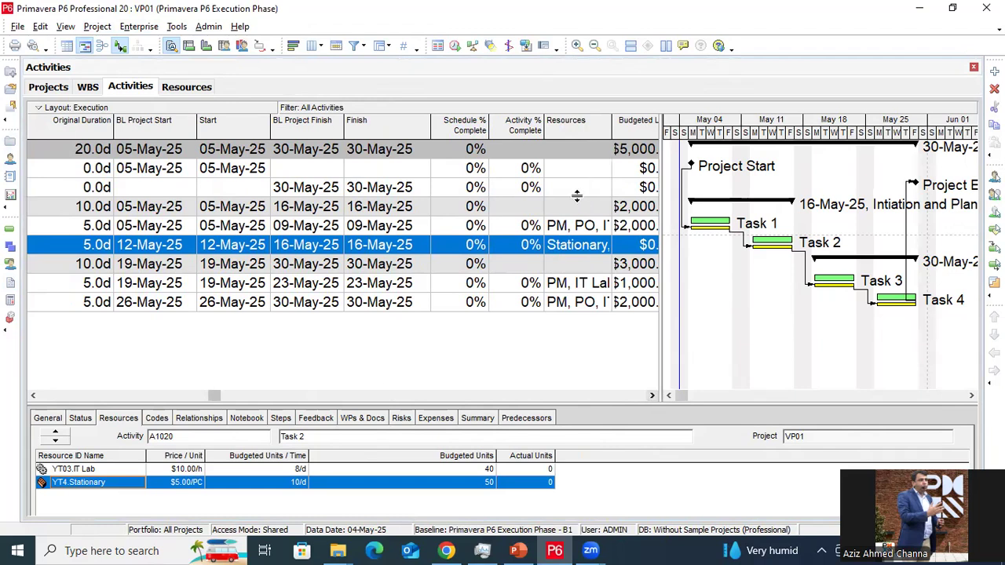
pyautogui.click(540, 171)
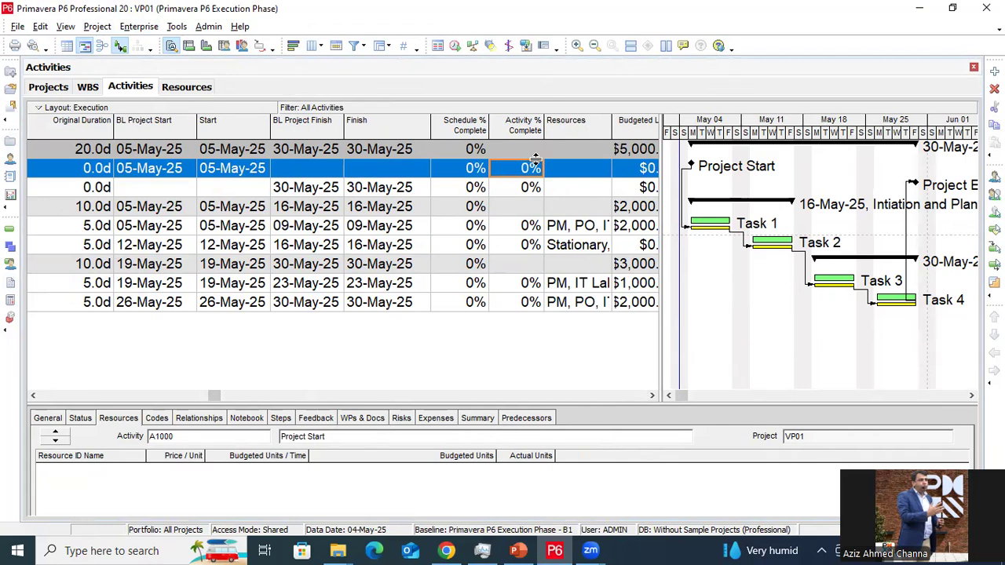
pyautogui.click(652, 394)
pyautogui.click(651, 395)
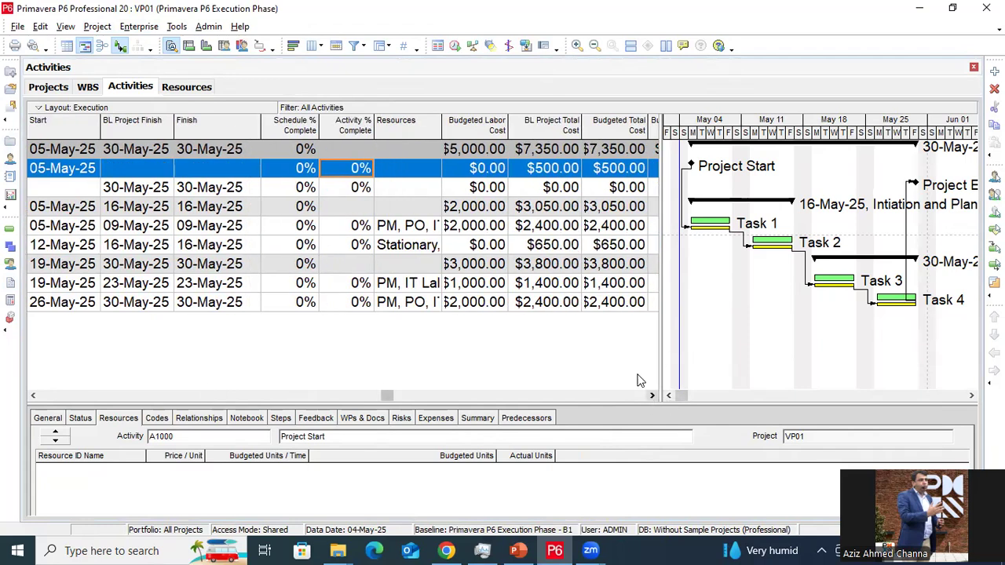
pyautogui.moveTo(508, 128); pyautogui.dragTo(515, 127)
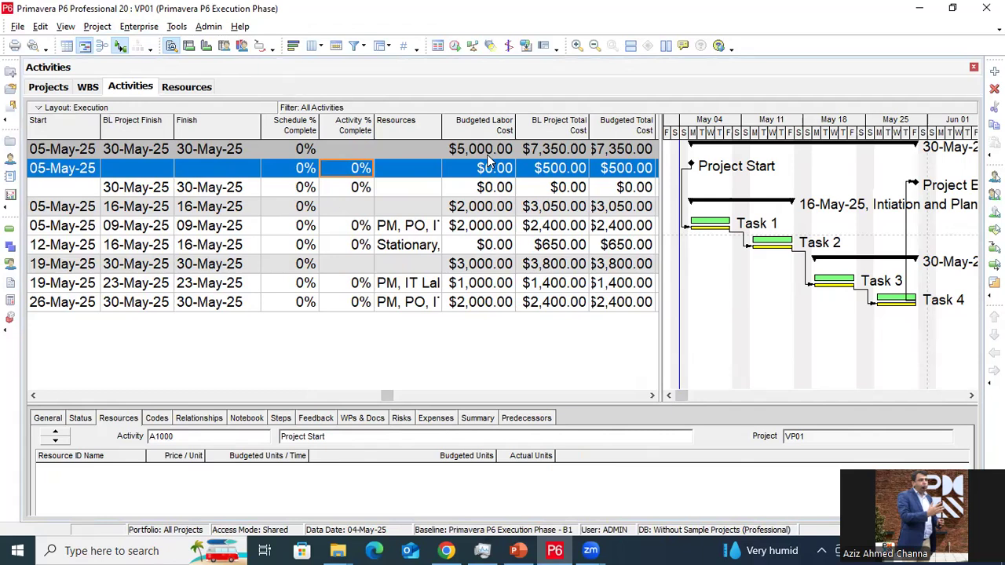
pyautogui.click(554, 149)
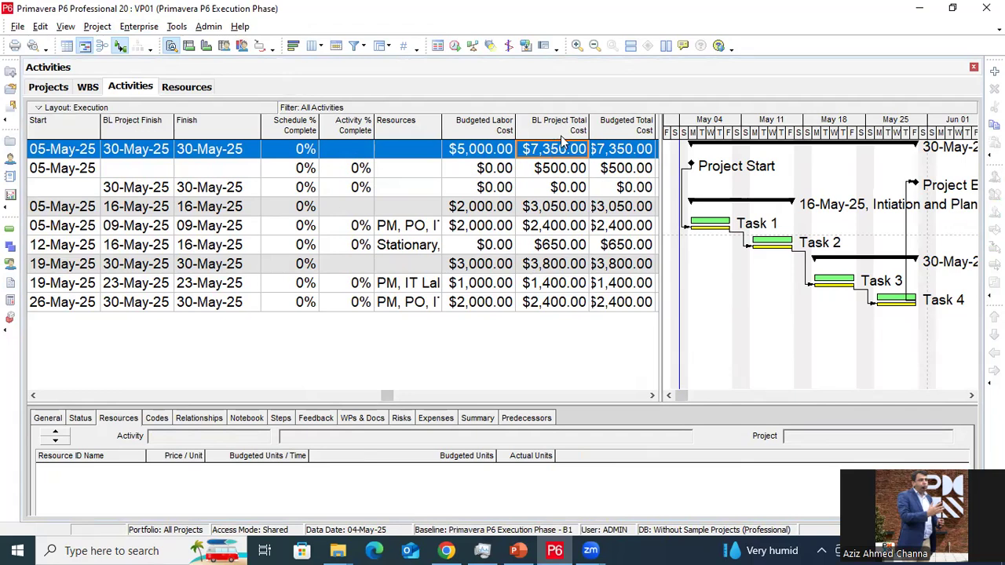
# Widen the Budgeted Total Cost column to show $7,350.00 fully, then scroll back to Activity ID
pyautogui.click(652, 396)
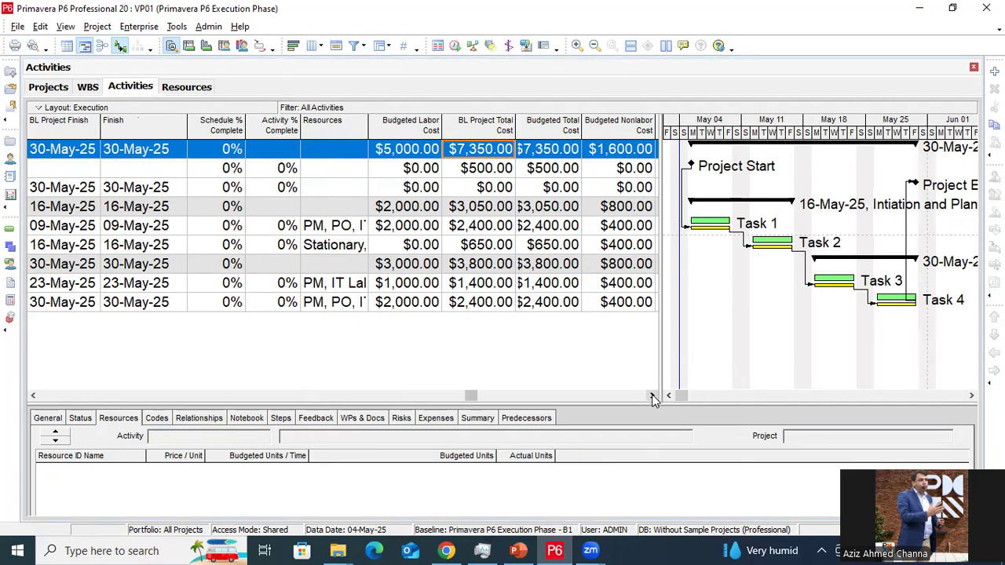
pyautogui.click(652, 395)
pyautogui.click(651, 396)
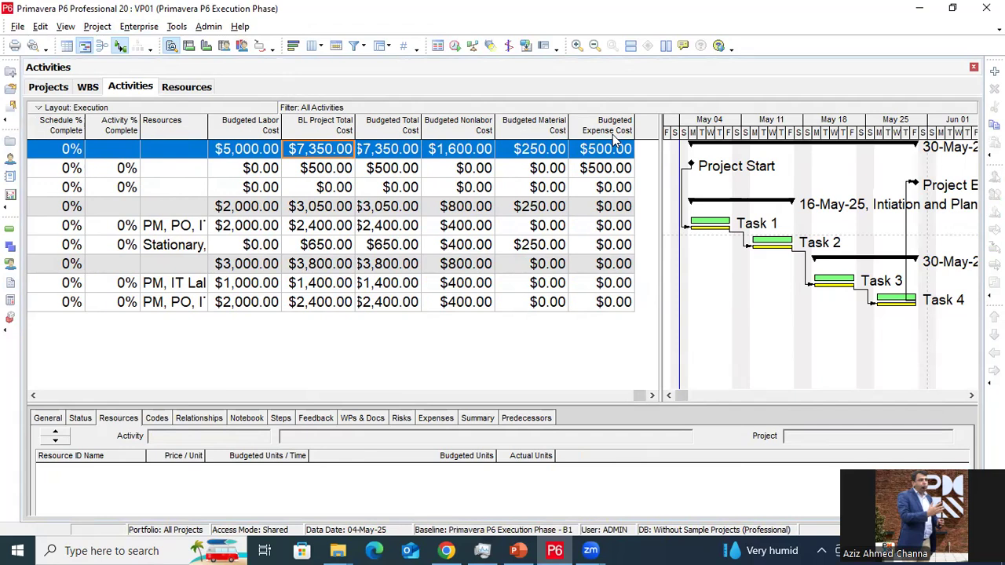
pyautogui.click(387, 153)
pyautogui.moveTo(421, 125); pyautogui.dragTo(437, 127)
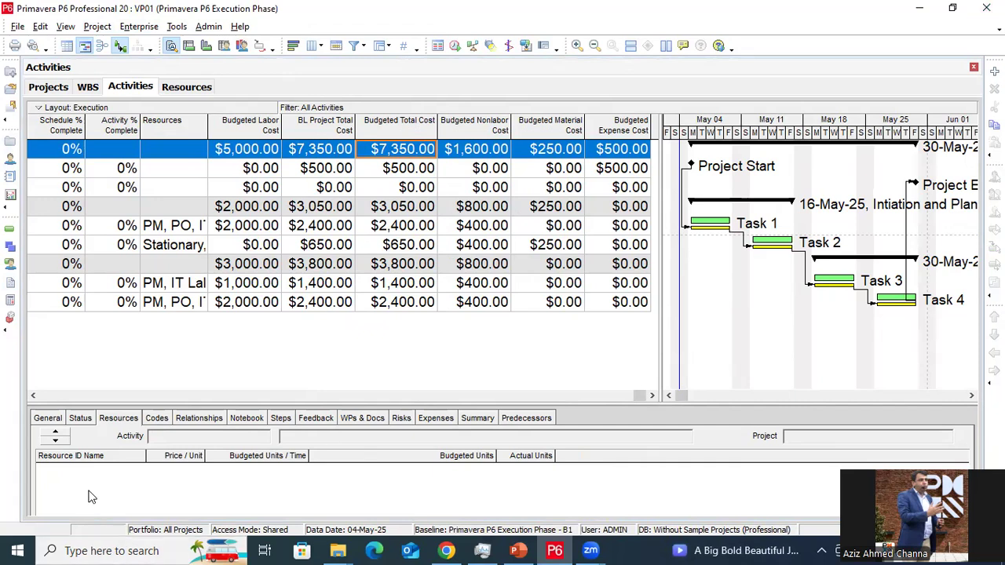
pyautogui.moveTo(33, 392); pyautogui.dragTo(34, 392)
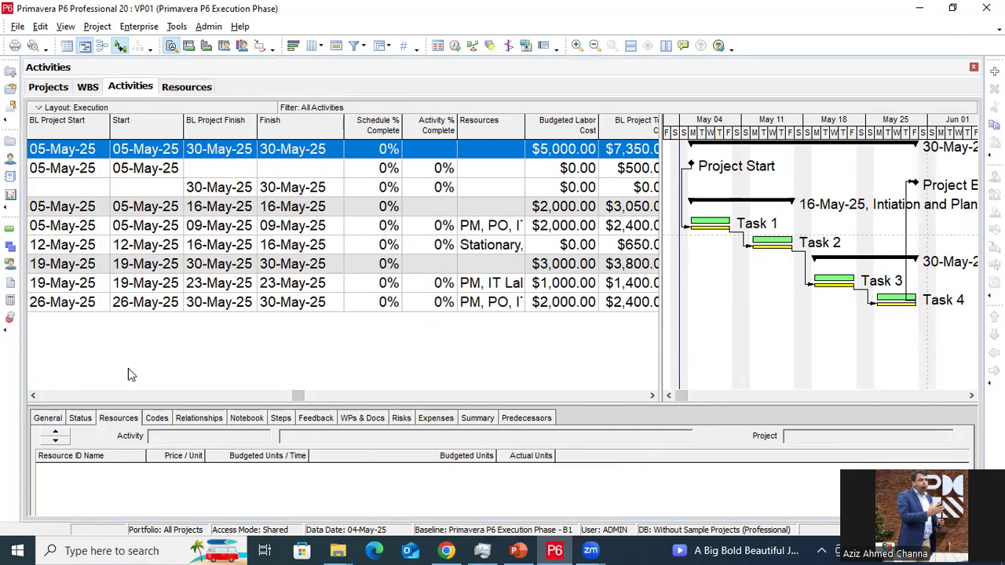
pyautogui.moveTo(650, 399); pyautogui.dragTo(650, 399)
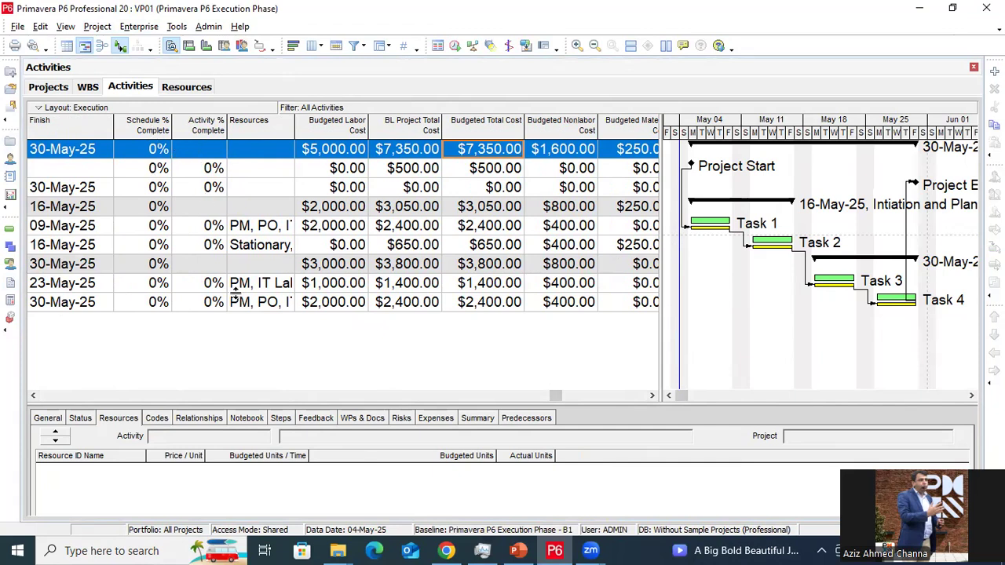
pyautogui.click(37, 395)
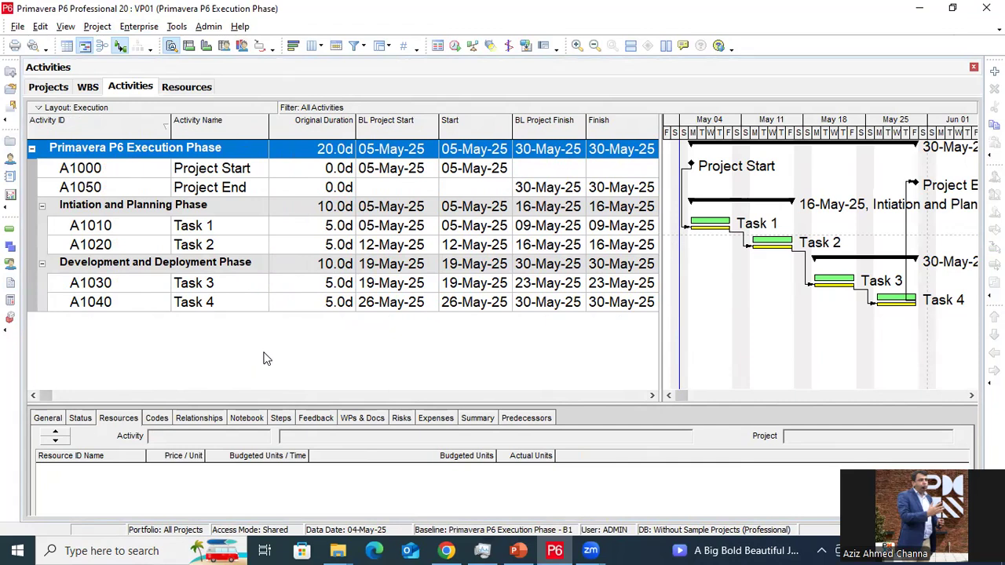
# Select activity A1020 Task 2 to show its resource assignments
pyautogui.click(487, 249)
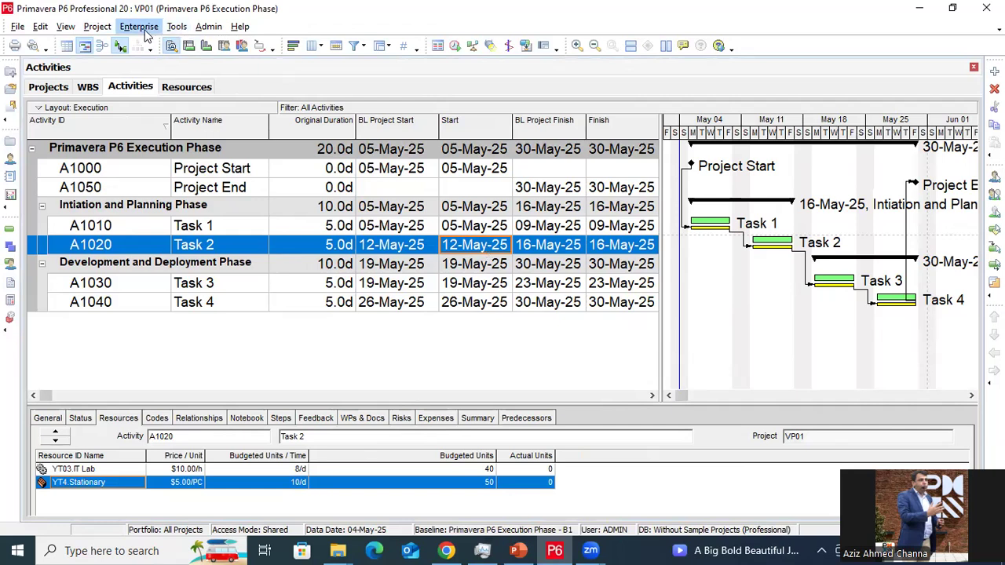
pyautogui.click(176, 28)
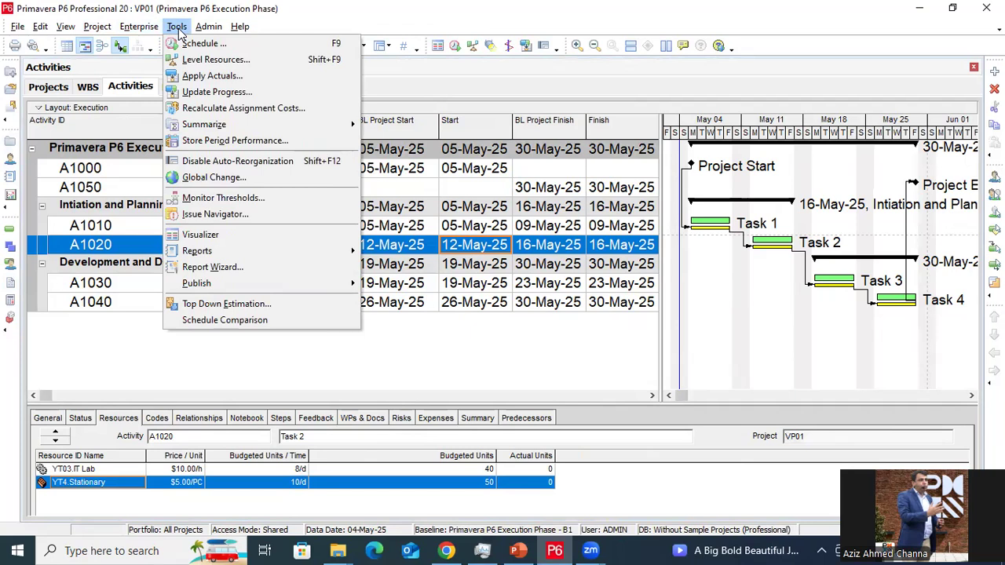
# Update progress for VP01 to a new data date of 13-May-25 and apply it
pyautogui.click(212, 92)
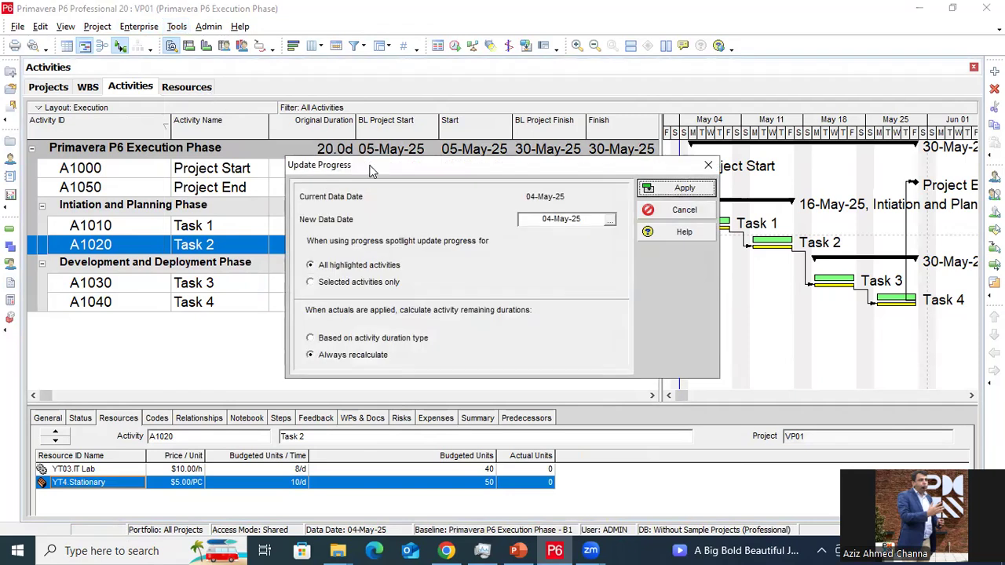
pyautogui.moveTo(372, 171); pyautogui.dragTo(213, 173)
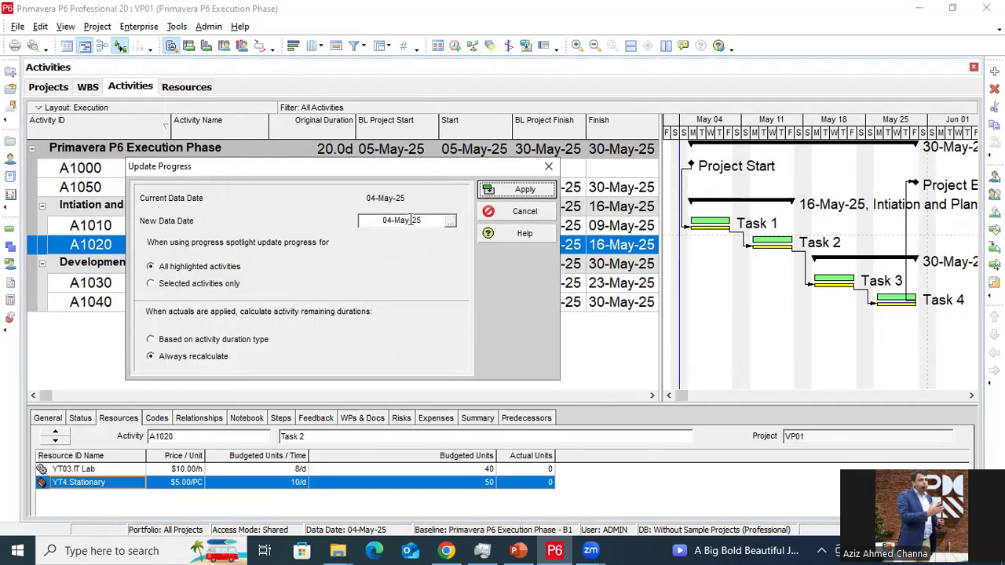
pyautogui.click(451, 228)
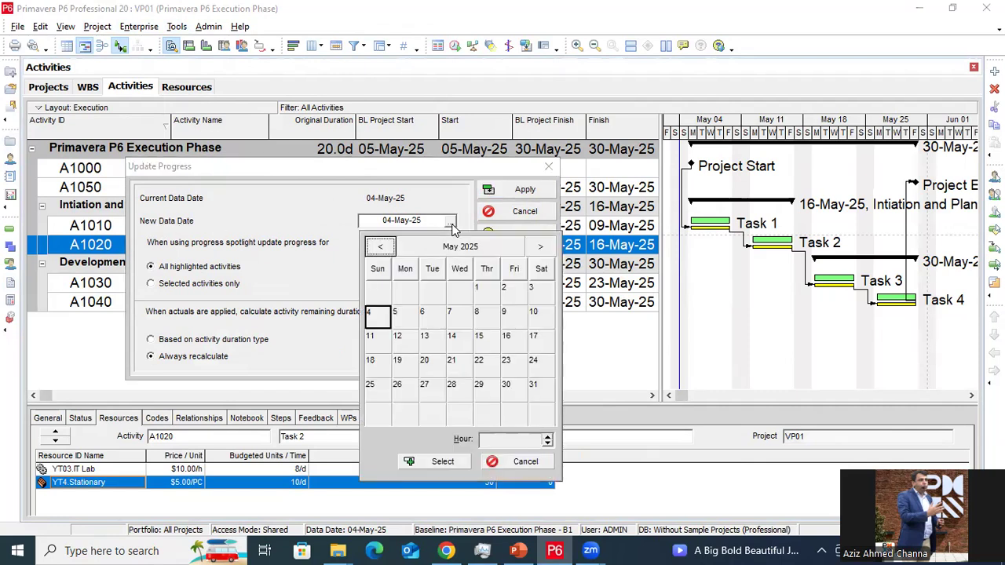
pyautogui.click(397, 342)
pyautogui.click(431, 347)
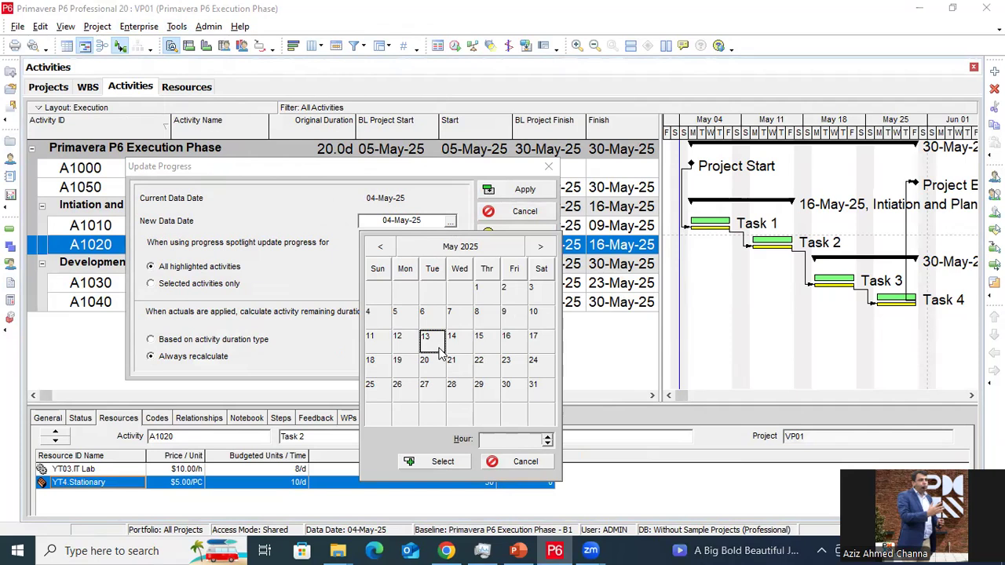
pyautogui.click(455, 462)
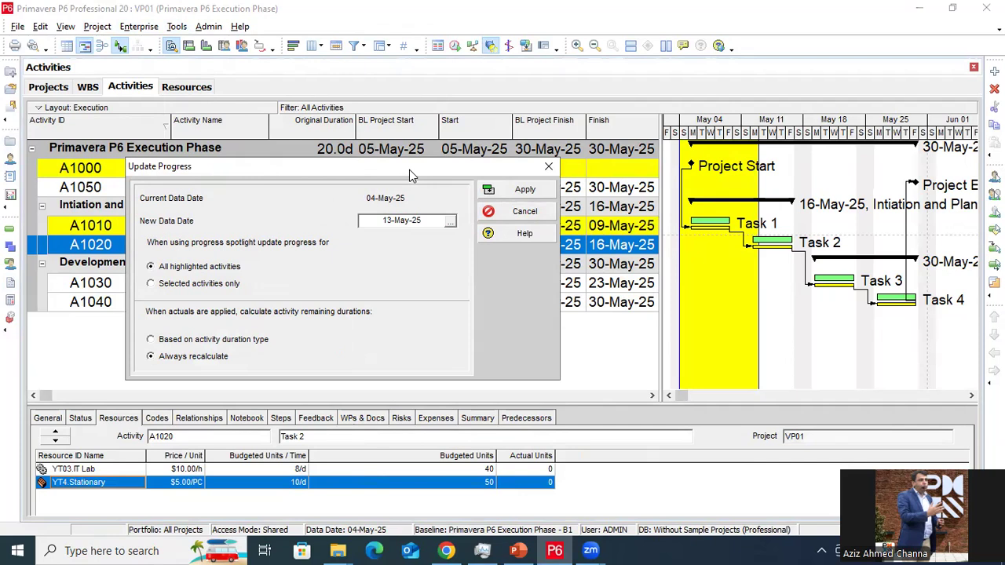
pyautogui.moveTo(409, 170); pyautogui.dragTo(350, 288)
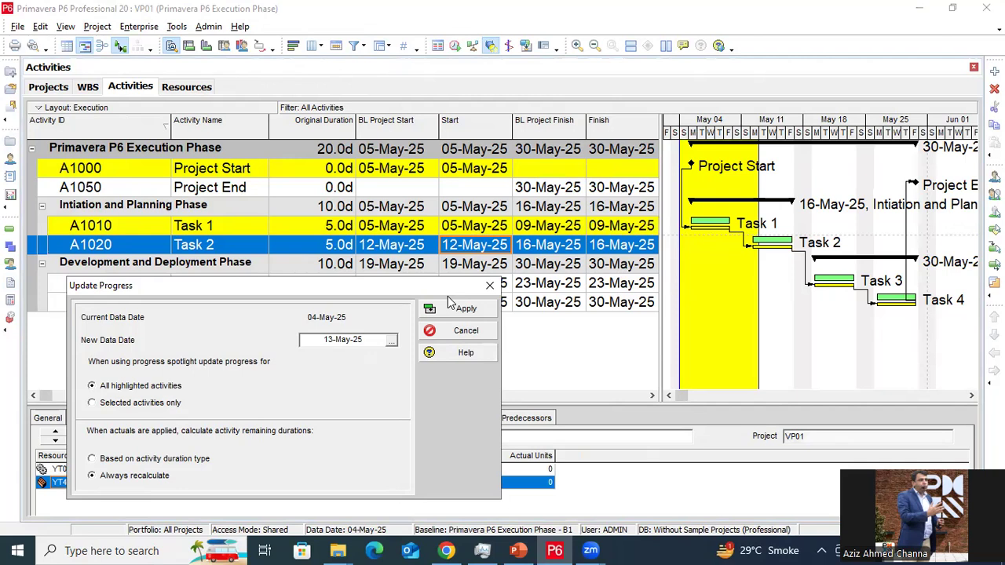
pyautogui.moveTo(446, 289); pyautogui.dragTo(419, 296)
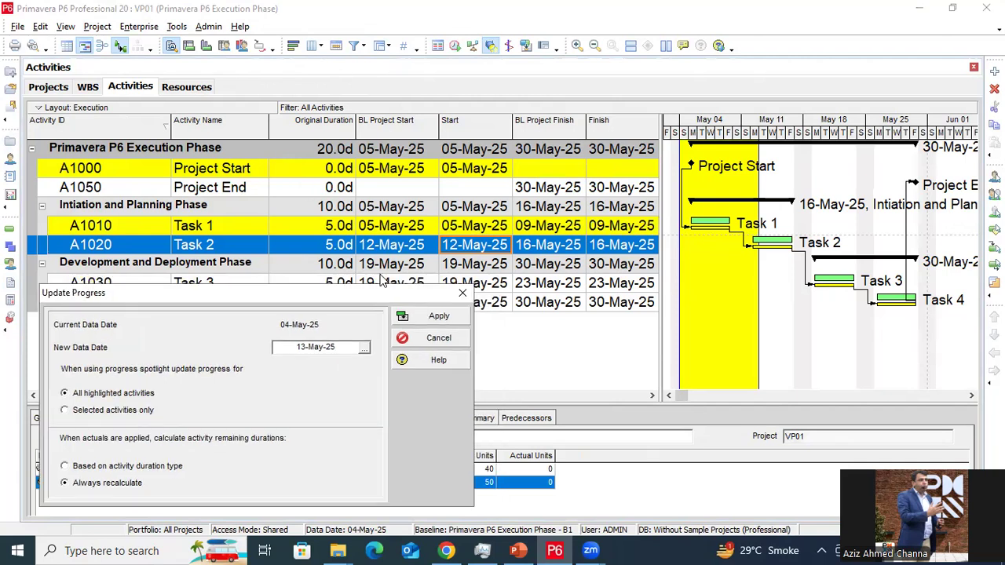
pyautogui.click(437, 318)
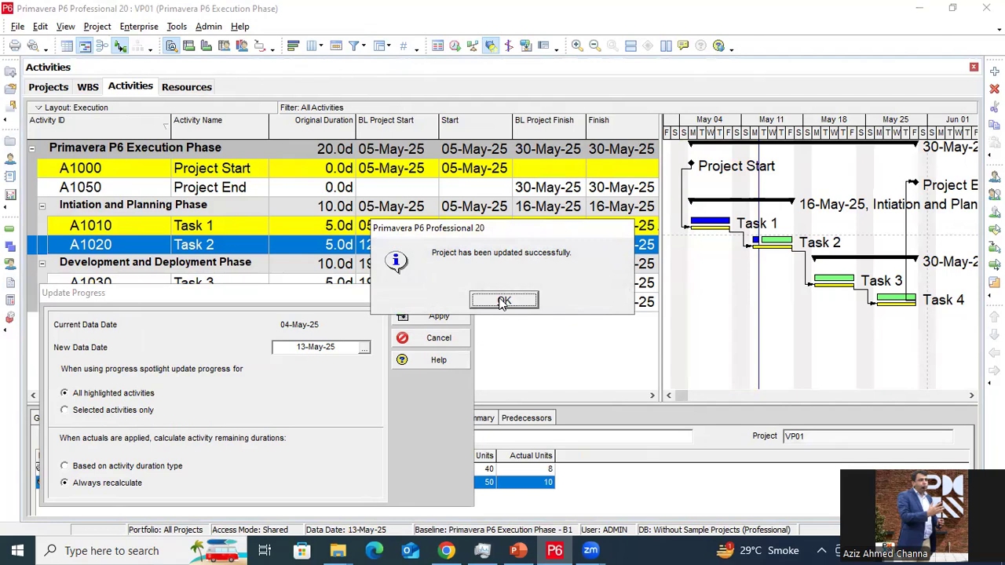
pyautogui.click(502, 302)
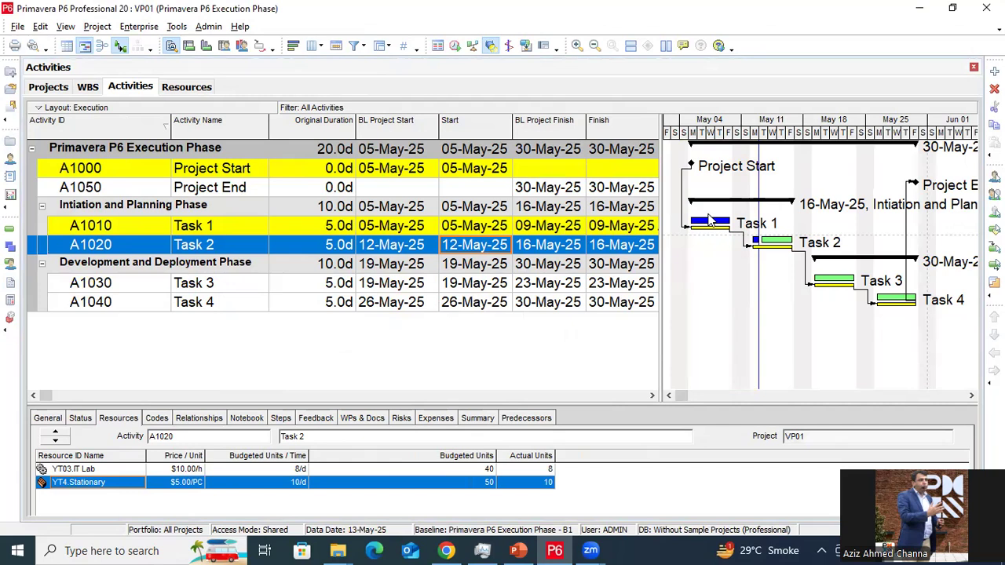
# Stretch the Gantt timescale and scroll the table right to the % Complete and budgeted cost columns
pyautogui.moveTo(750, 135); pyautogui.dragTo(781, 135)
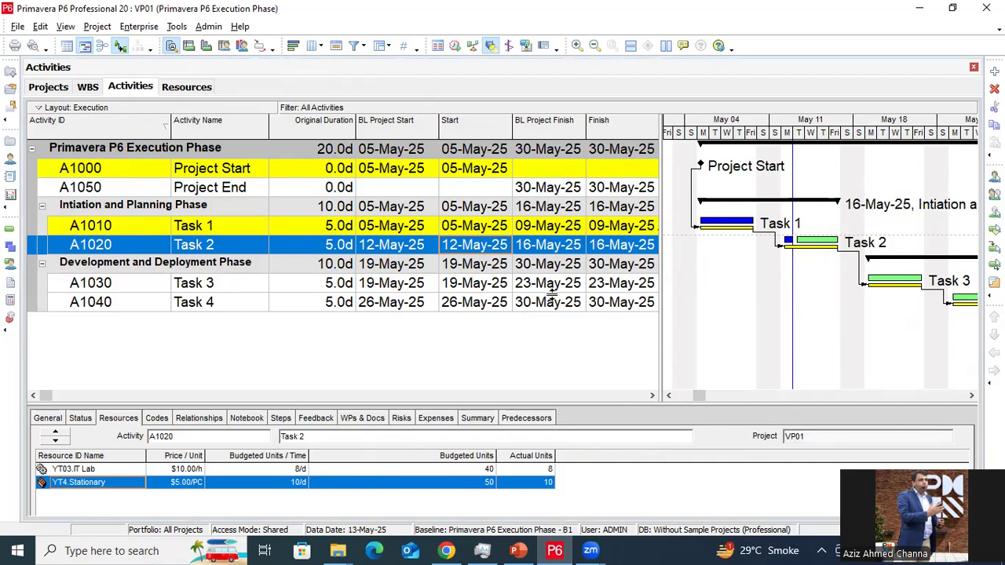
pyautogui.click(652, 395)
pyautogui.click(652, 396)
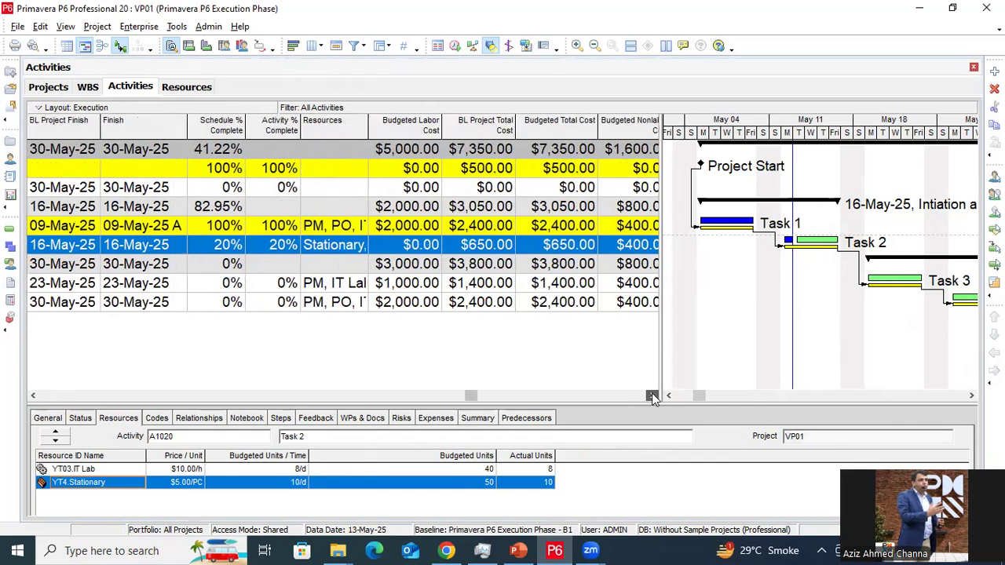
pyautogui.click(652, 396)
pyautogui.click(652, 395)
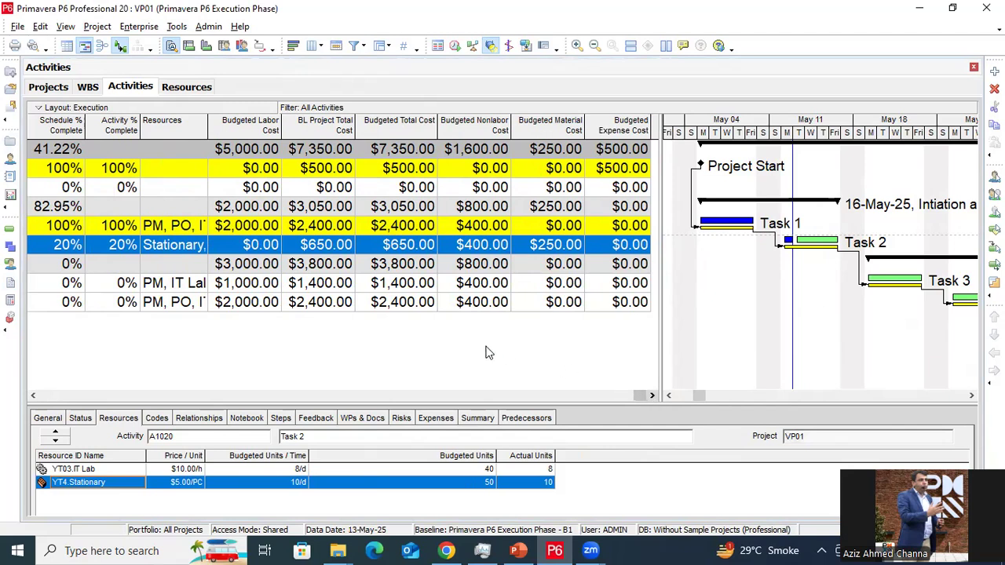
# Open the activity table's Columns dialog and expand the Costs fields
pyautogui.rightClick(478, 340)
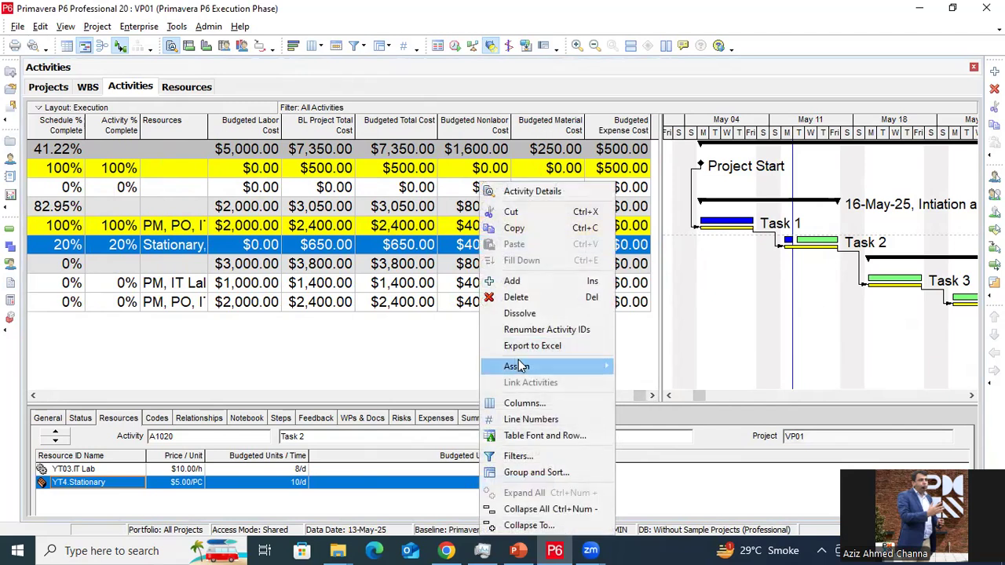
pyautogui.click(537, 404)
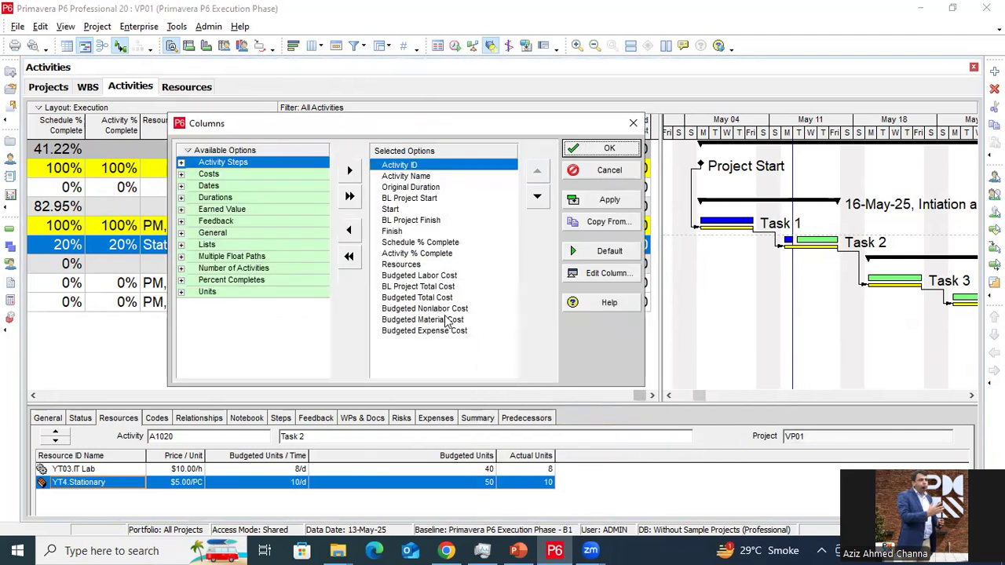
pyautogui.click(180, 173)
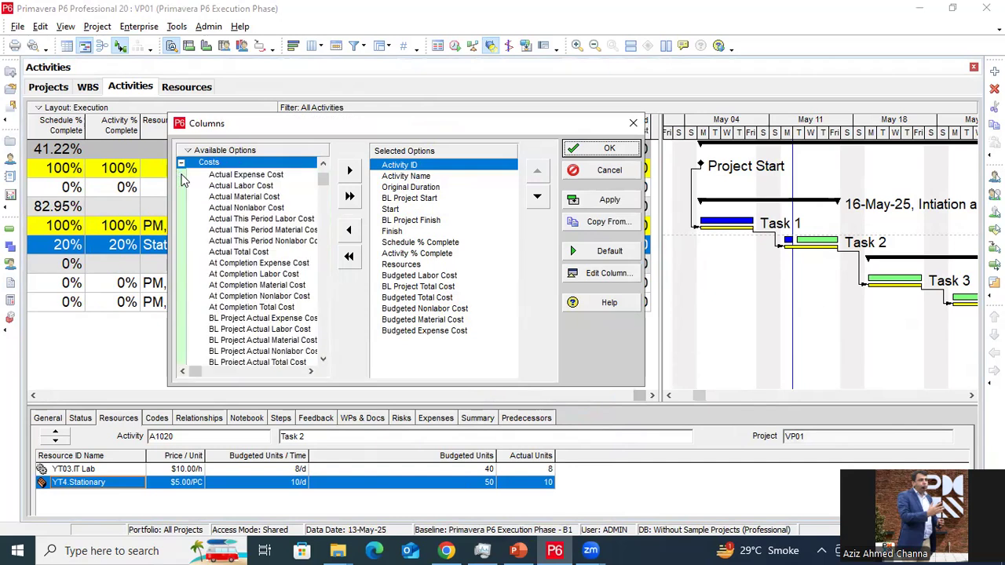
pyautogui.scroll(-1, 251, 297)
pyautogui.scroll(-6, 251, 296)
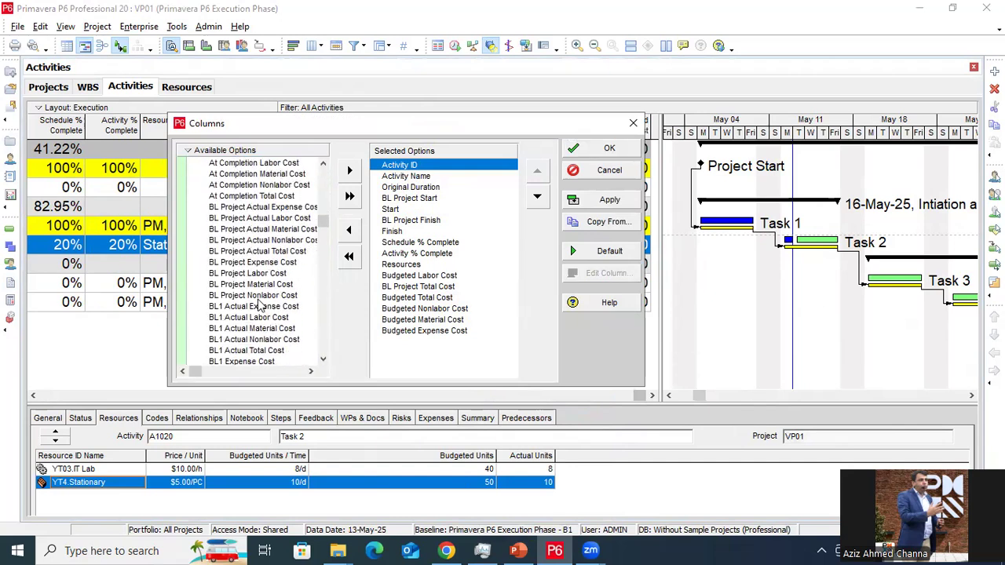
pyautogui.scroll(-3, 263, 306)
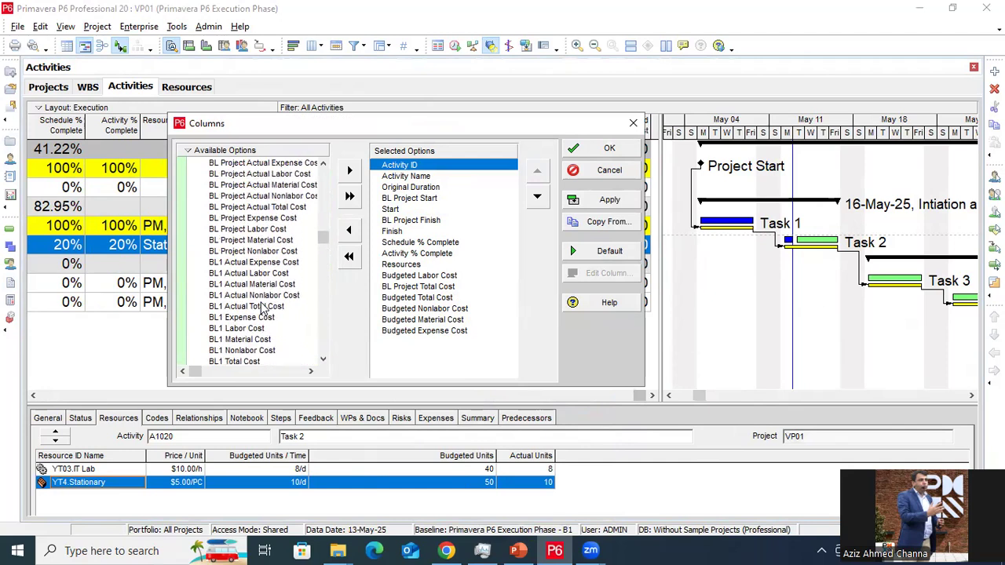
pyautogui.scroll(9, 265, 307)
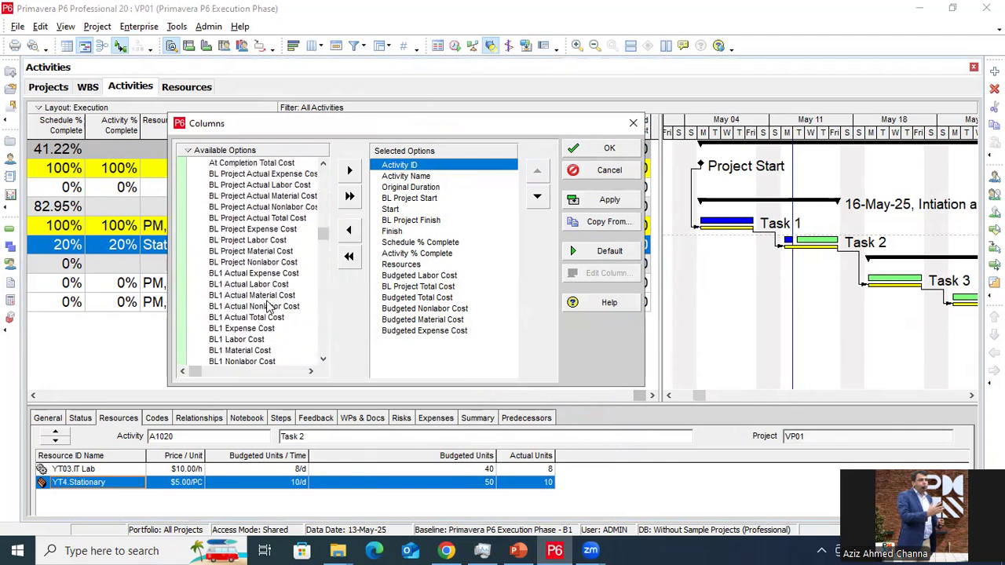
pyautogui.scroll(3, 267, 306)
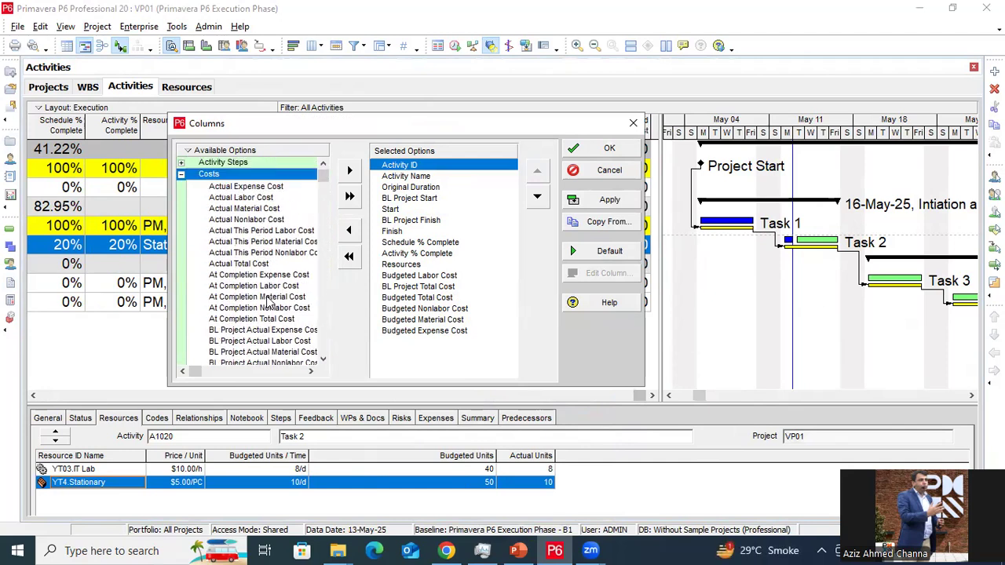
# Move Actual Labor, Material, Nonlabor, Expense and Total Cost into Selected Options
pyautogui.click(288, 197)
pyautogui.click(287, 220)
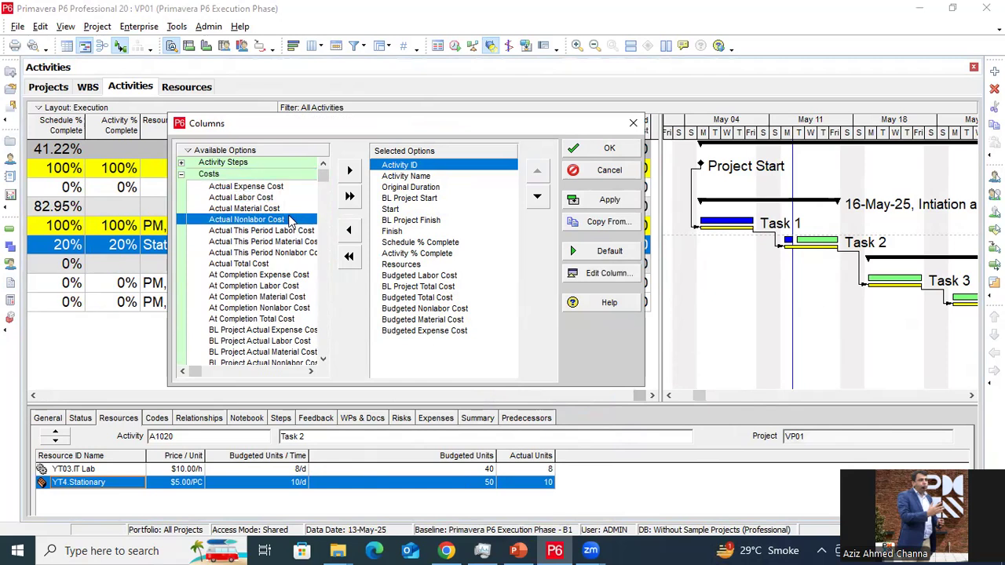
pyautogui.click(288, 197)
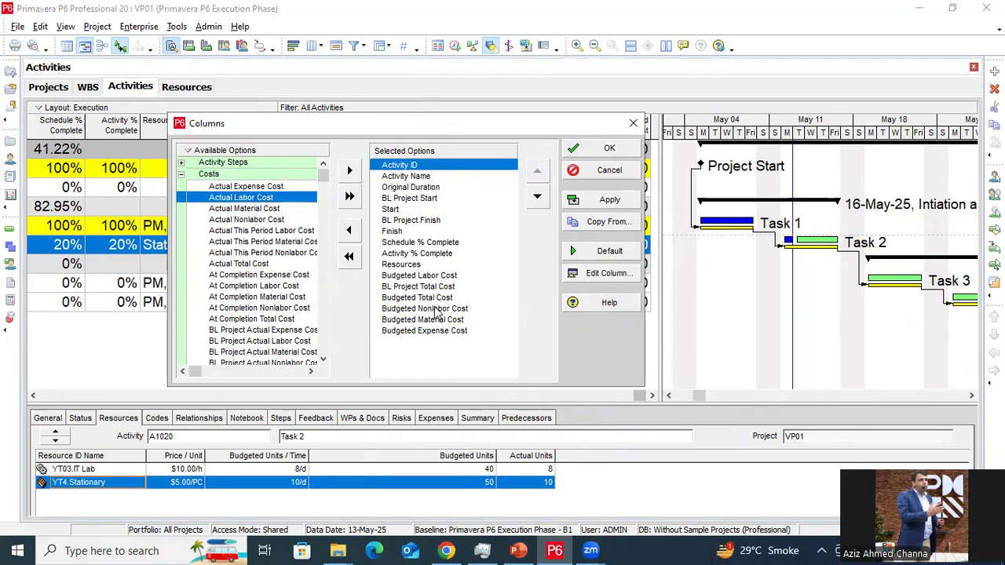
pyautogui.click(441, 330)
pyautogui.click(349, 170)
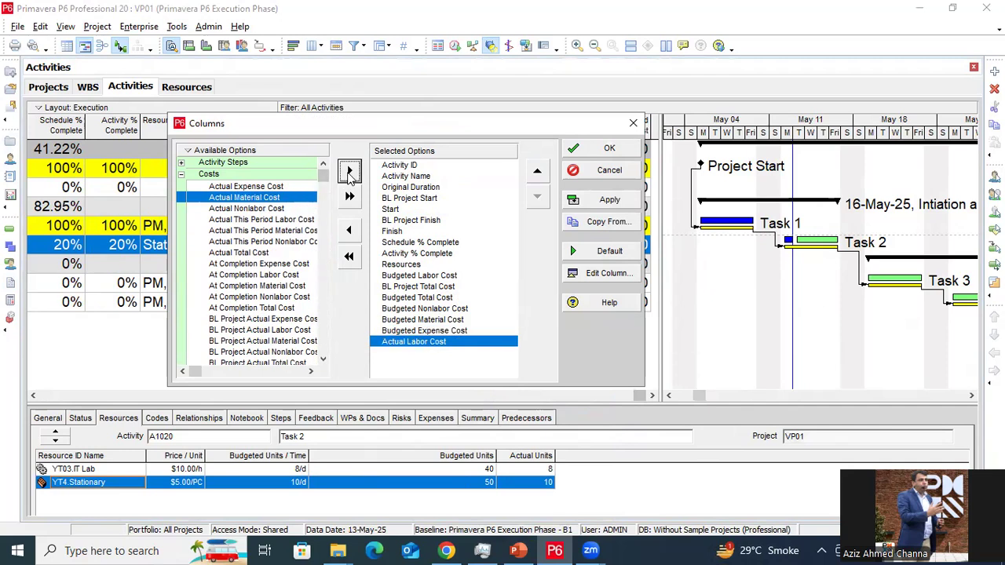
pyautogui.click(349, 171)
pyautogui.click(349, 170)
pyautogui.click(295, 186)
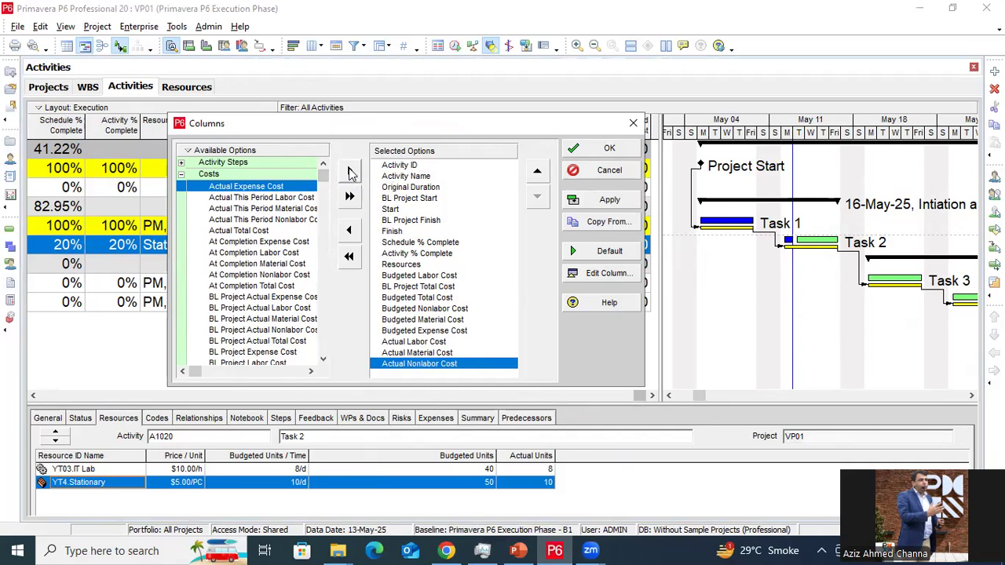
pyautogui.click(349, 170)
pyautogui.click(305, 221)
pyautogui.click(350, 170)
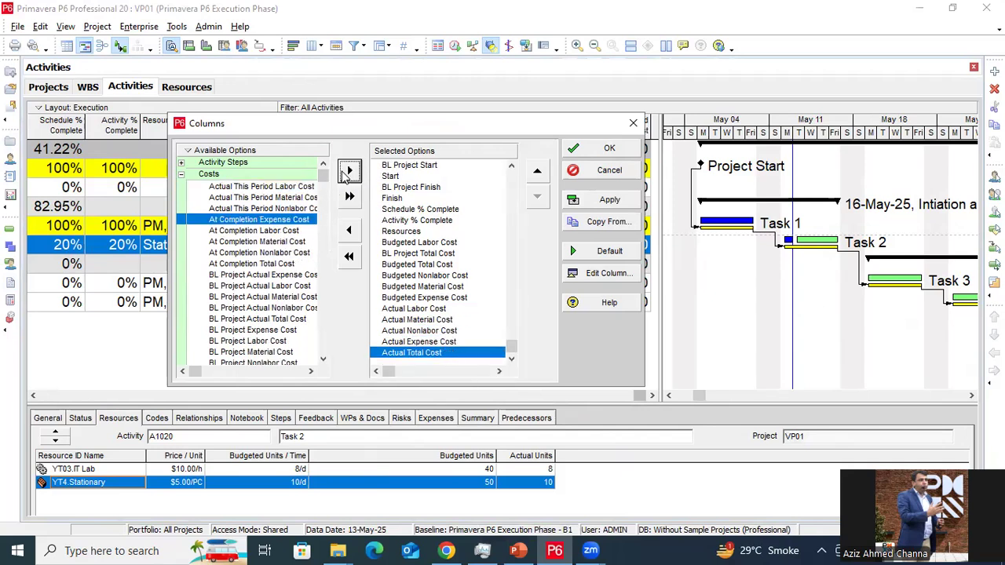
# Apply the columns and scroll right to the new actual cost columns, including Actual Total Cost
pyautogui.click(609, 149)
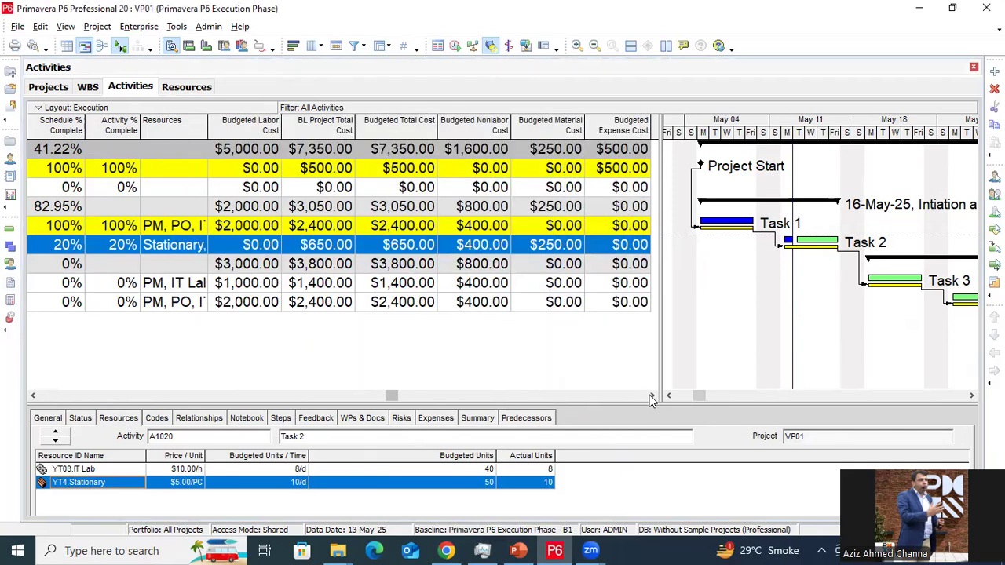
pyautogui.click(651, 395)
pyautogui.click(650, 395)
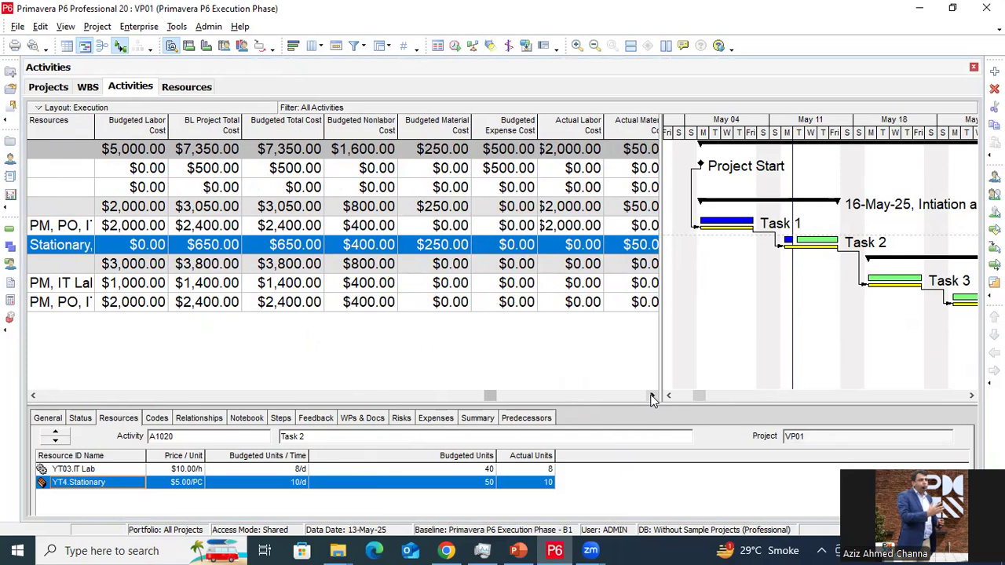
pyautogui.click(650, 396)
pyautogui.click(651, 396)
pyautogui.click(651, 396)
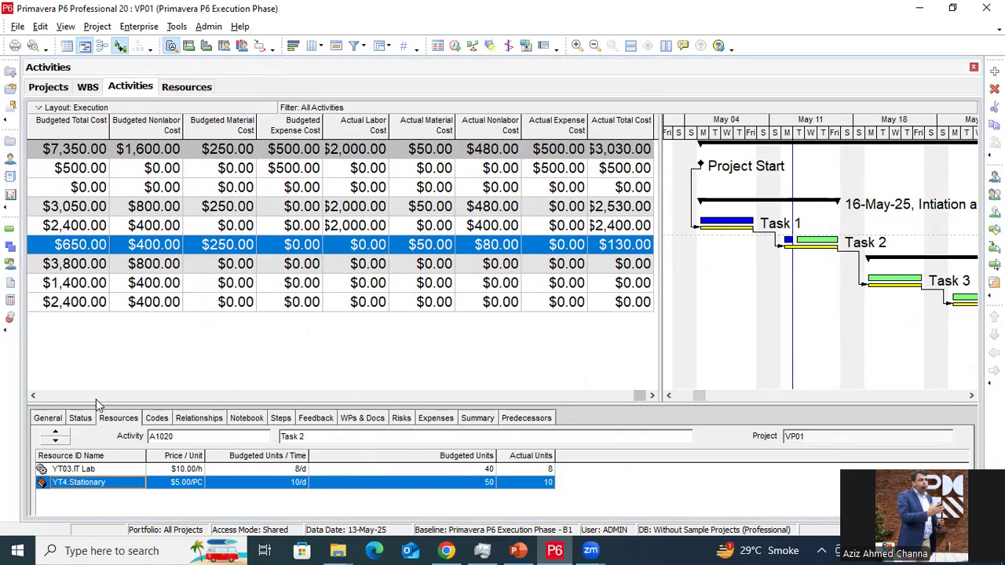
# Scroll back left to the start date columns and select the Project Start activity
pyautogui.click(33, 395)
pyautogui.click(33, 395)
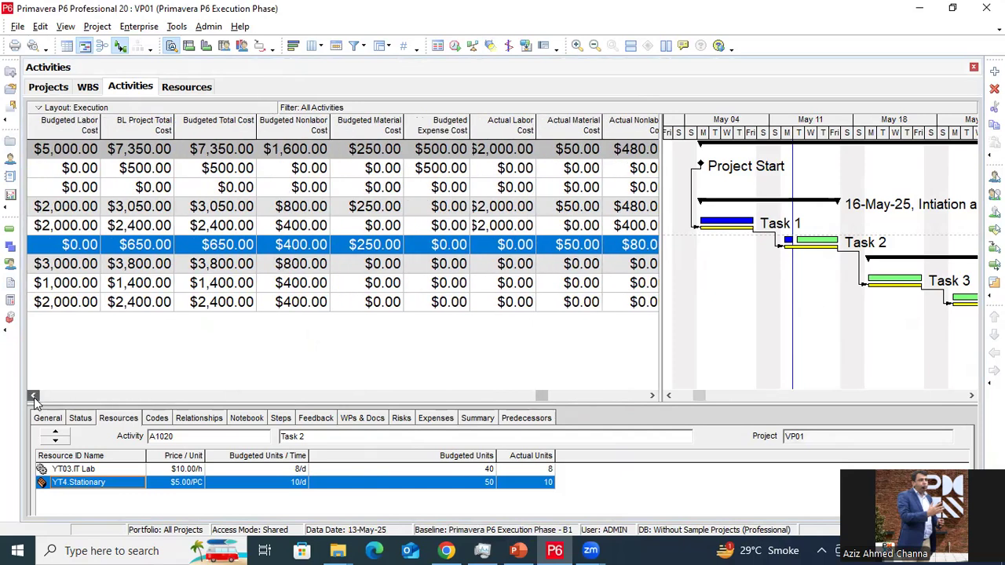
pyautogui.click(33, 396)
pyautogui.click(33, 396)
pyautogui.click(33, 396)
pyautogui.click(33, 395)
pyautogui.click(33, 395)
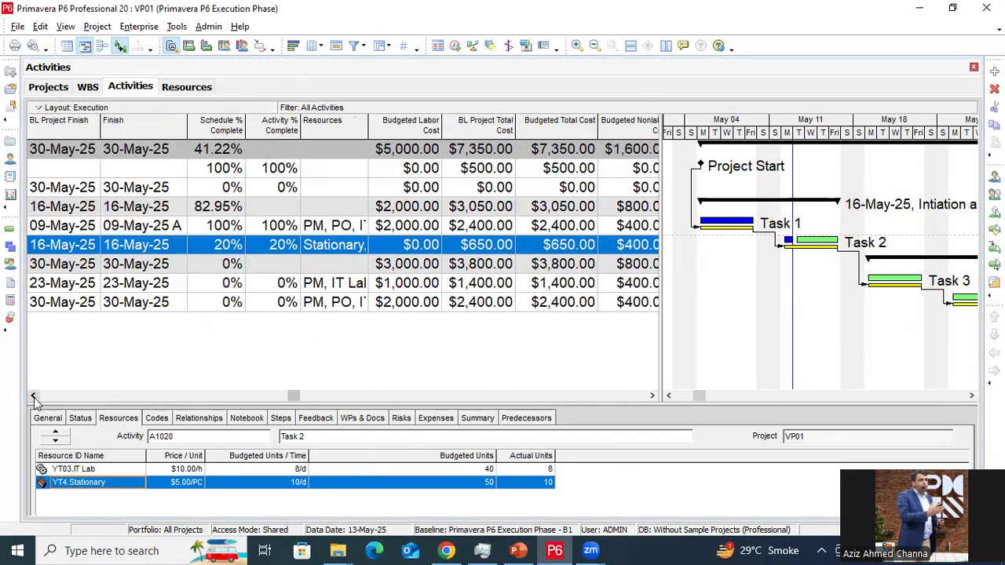
pyautogui.click(33, 396)
pyautogui.click(33, 396)
pyautogui.click(381, 170)
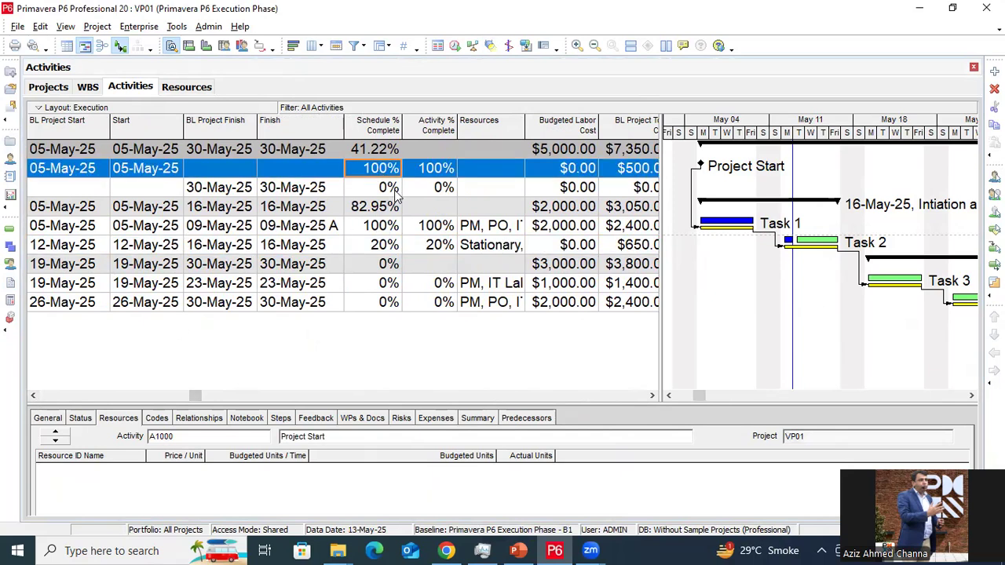
pyautogui.click(386, 232)
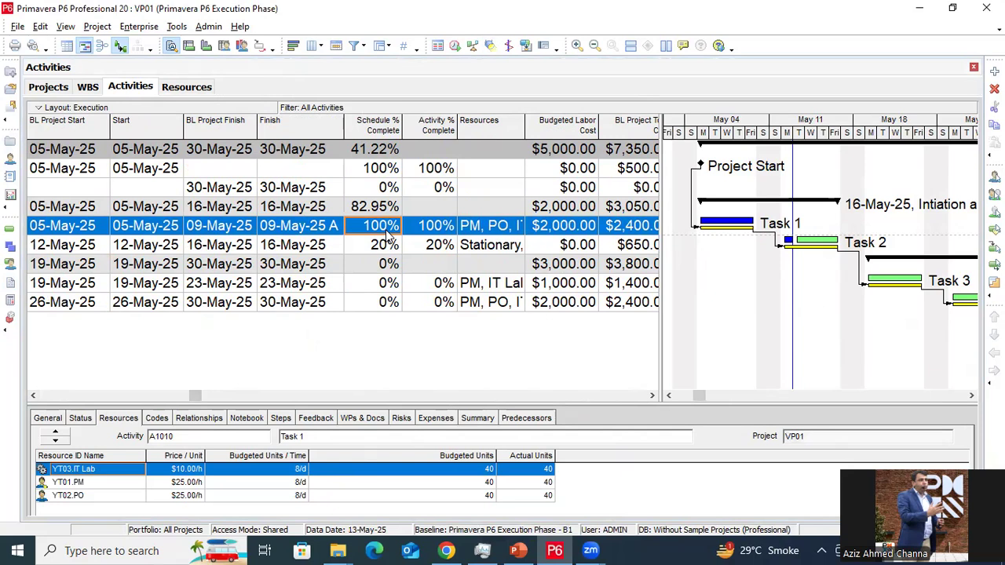
pyautogui.click(393, 246)
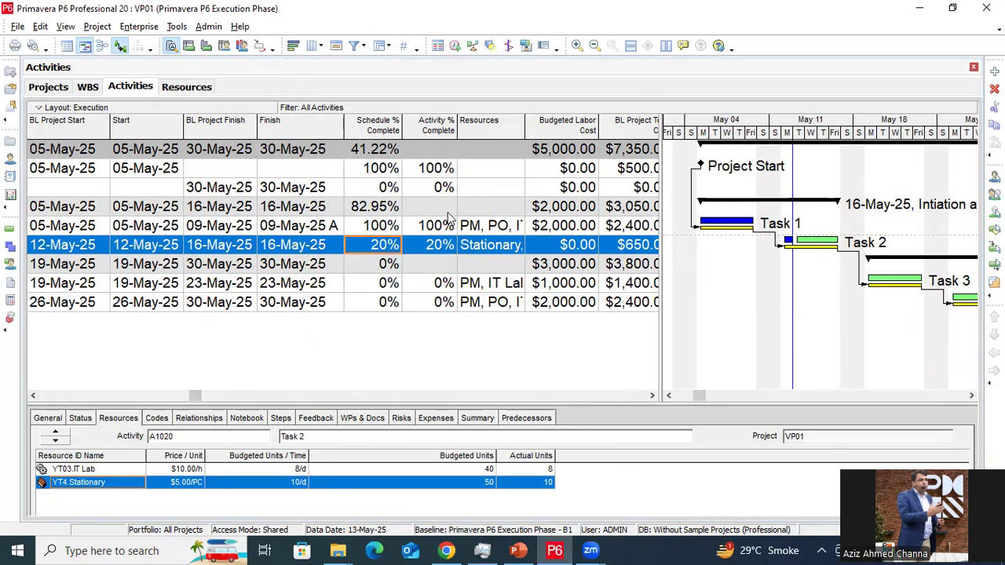
pyautogui.click(440, 169)
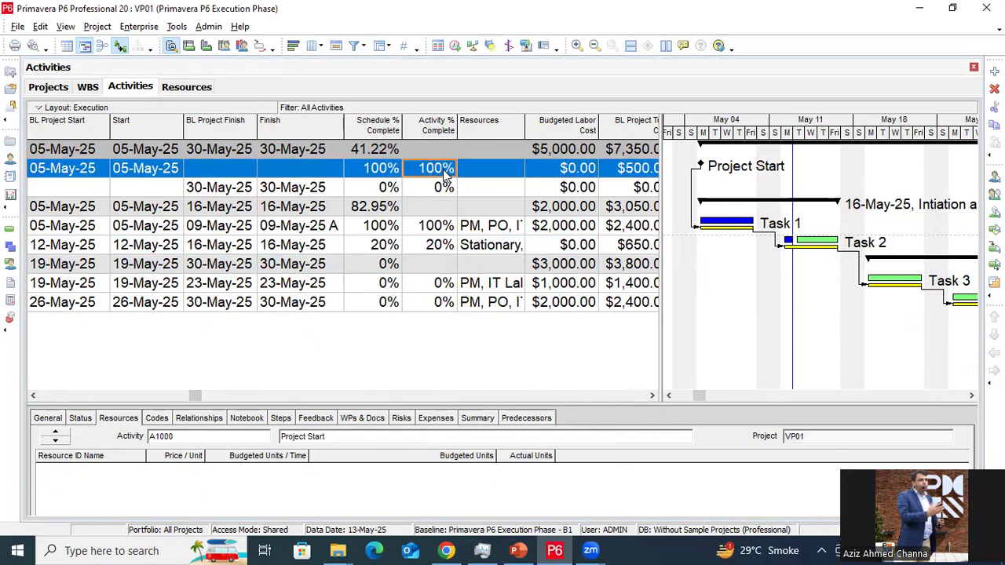
pyautogui.click(387, 152)
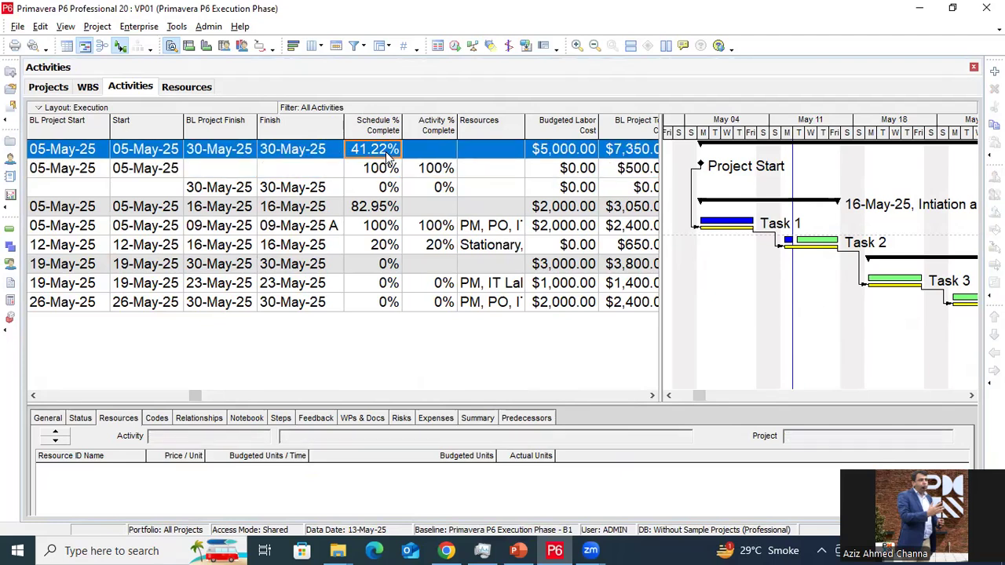
pyautogui.click(357, 211)
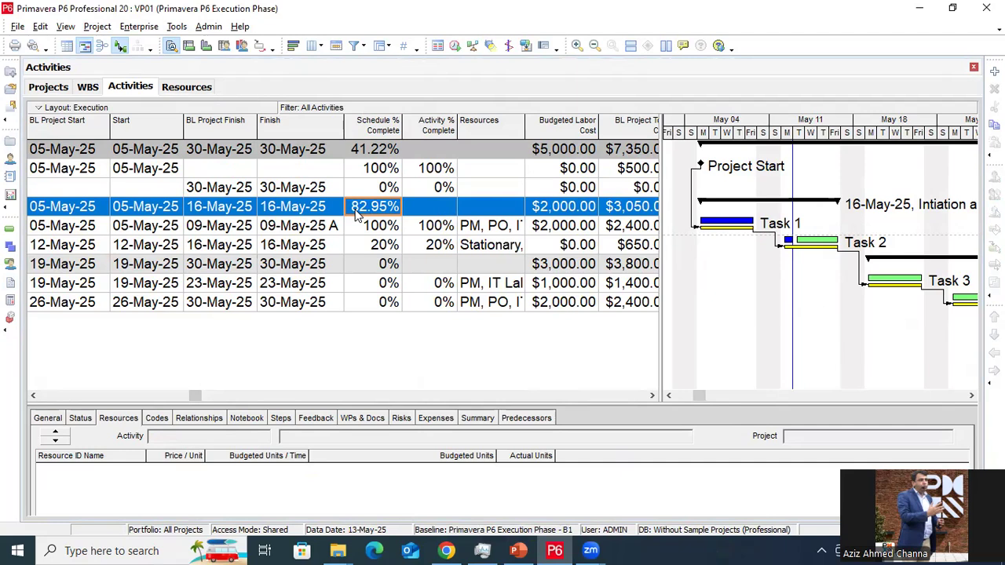
# Scroll to the cost columns and widen the Actual Total Cost column
pyautogui.click(652, 396)
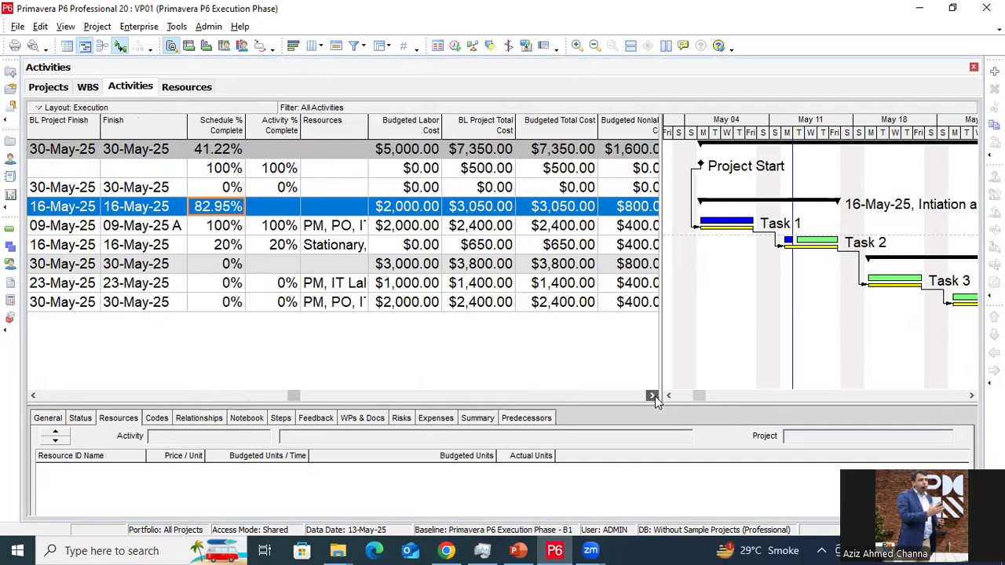
pyautogui.moveTo(653, 395); pyautogui.dragTo(652, 401)
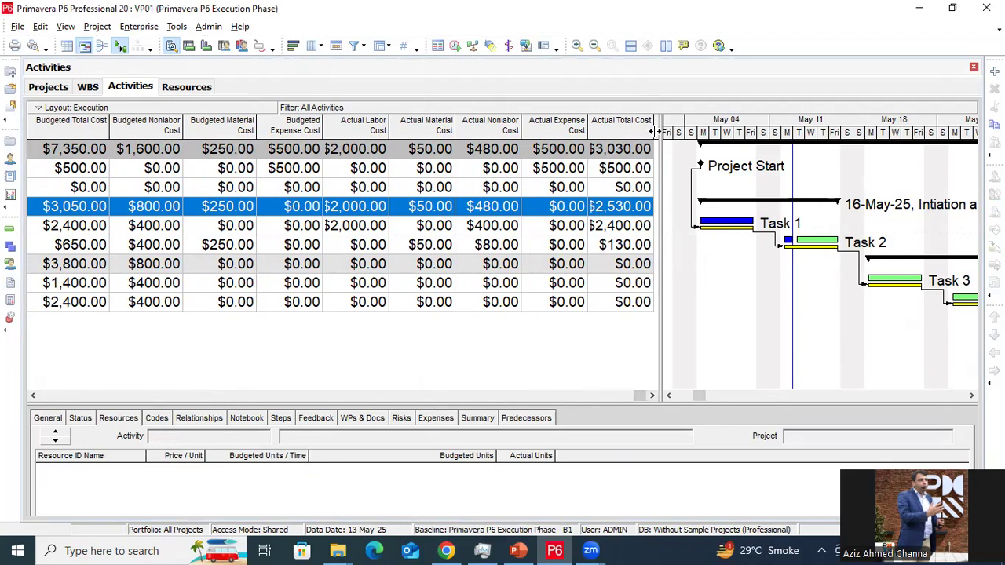
pyautogui.moveTo(653, 132); pyautogui.dragTo(666, 132)
# Review the summary row's Actual Total, Expense and Nonlabor ($480.00) costs, then go to Resources
pyautogui.click(626, 209)
pyautogui.click(579, 208)
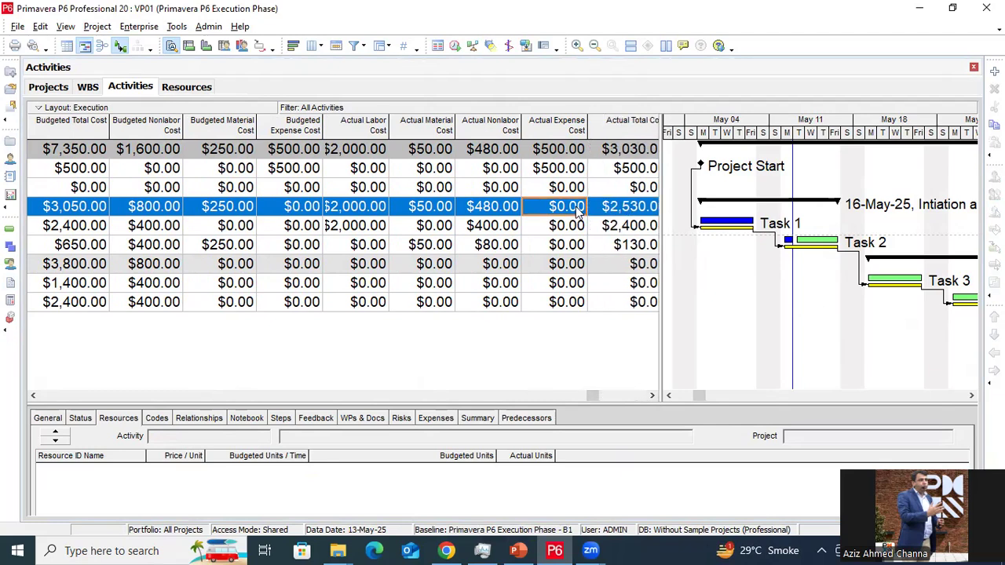
pyautogui.click(505, 207)
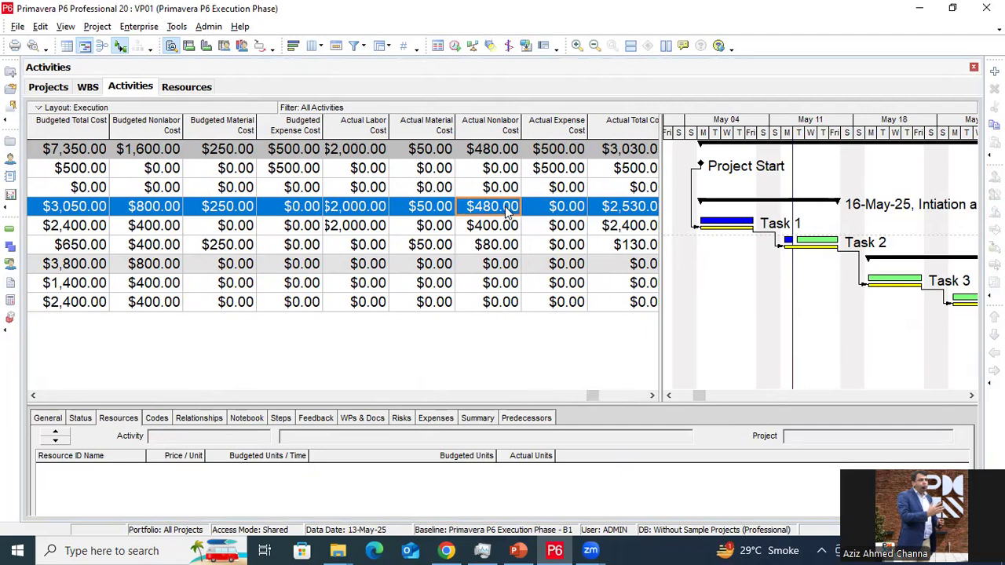
pyautogui.click(188, 83)
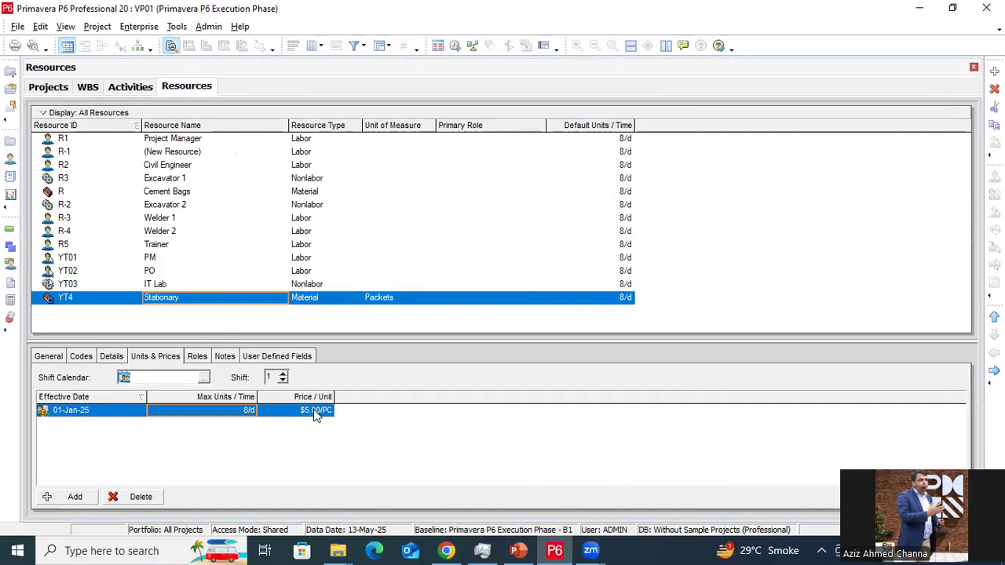
# Check unit prices: PM and PO $25.00/h, IT Lab $10.00/h, Stationary $5.00/PC
pyautogui.click(274, 262)
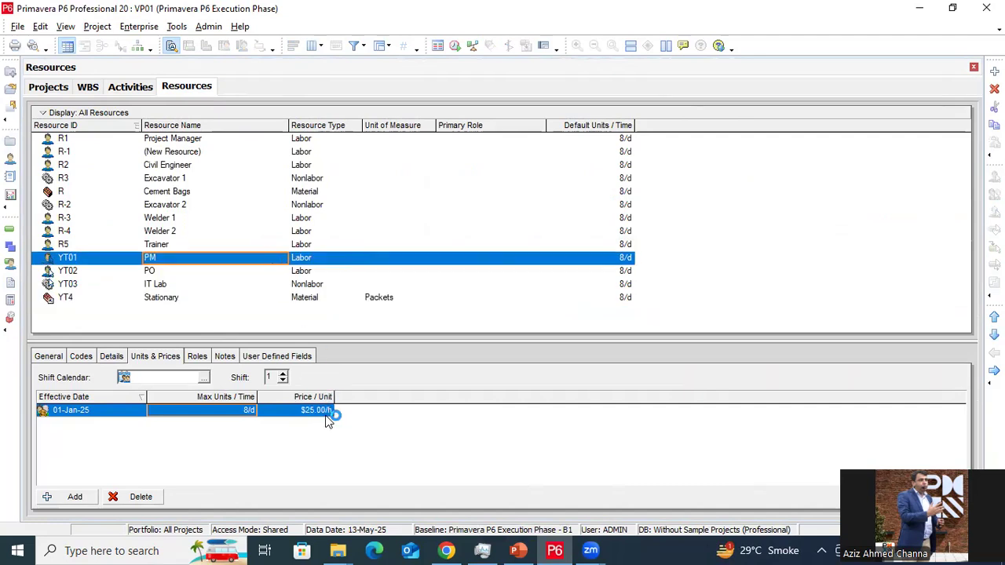
pyautogui.click(190, 273)
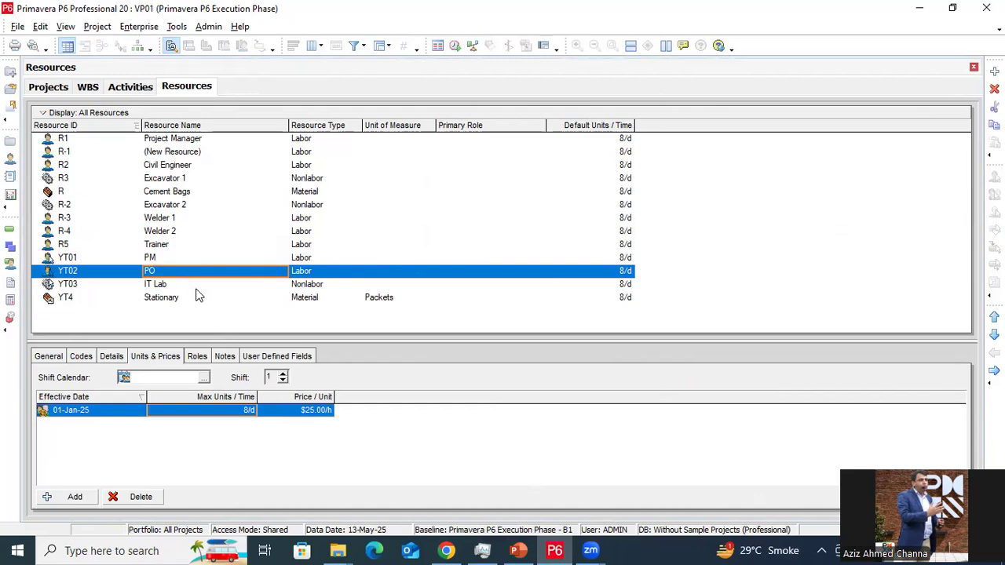
pyautogui.click(194, 286)
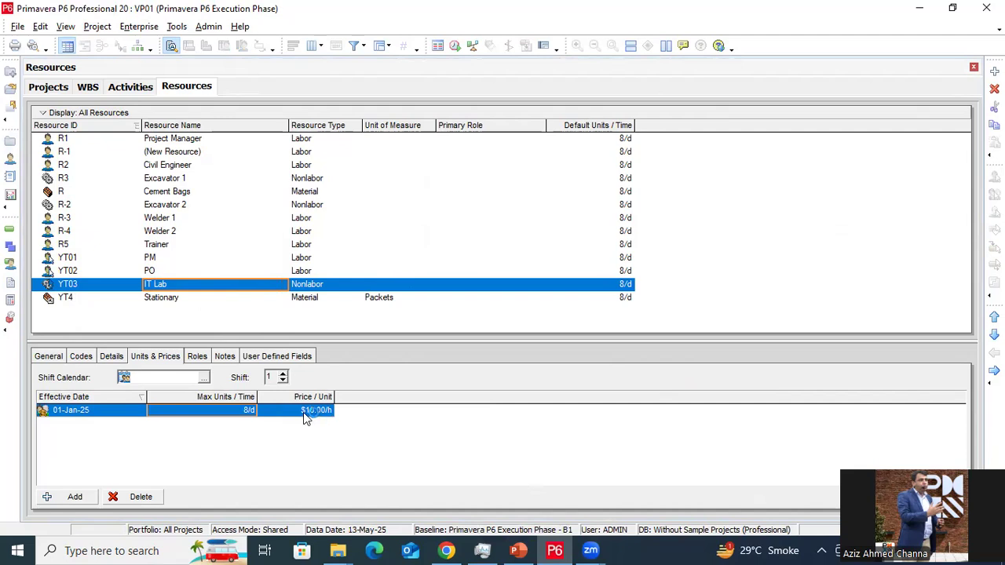
pyautogui.click(198, 299)
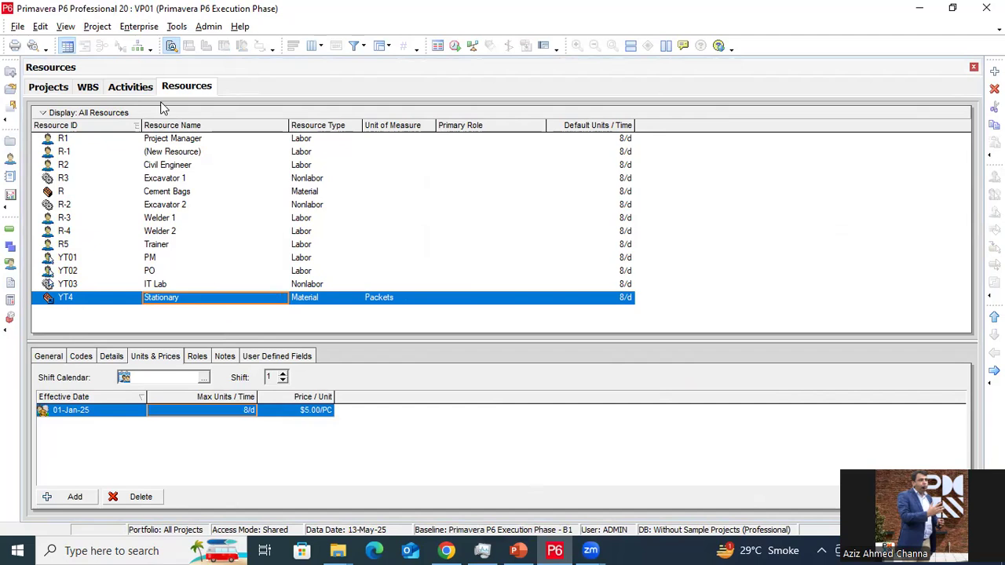
# Return to Activities and scroll left to show BL Project Total Cost of $7,350.00
pyautogui.click(135, 87)
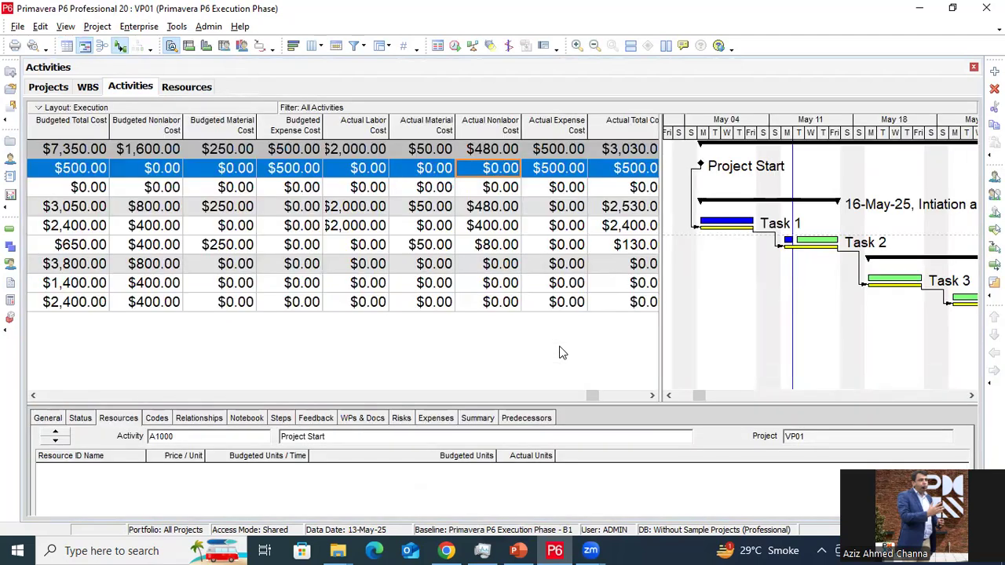
pyautogui.click(35, 392)
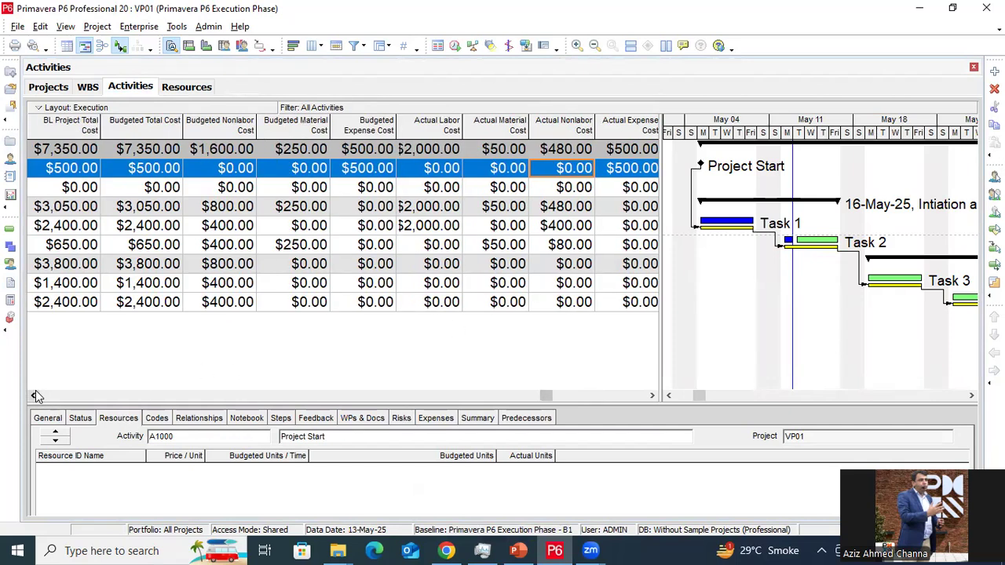
# Open Resource Assignments, scroll to late April–May, zoom to days and widen the table
pyautogui.click(98, 27)
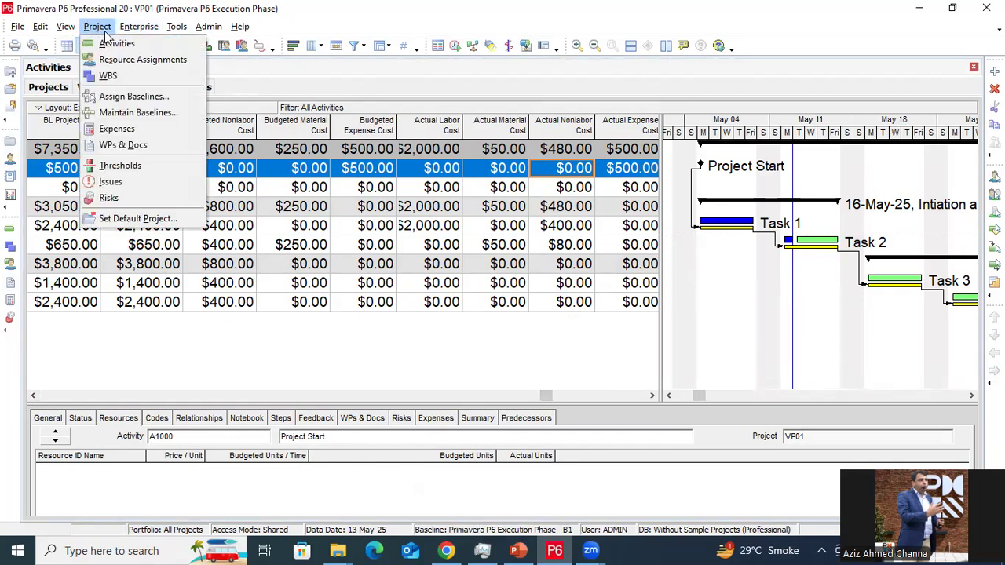
pyautogui.click(128, 61)
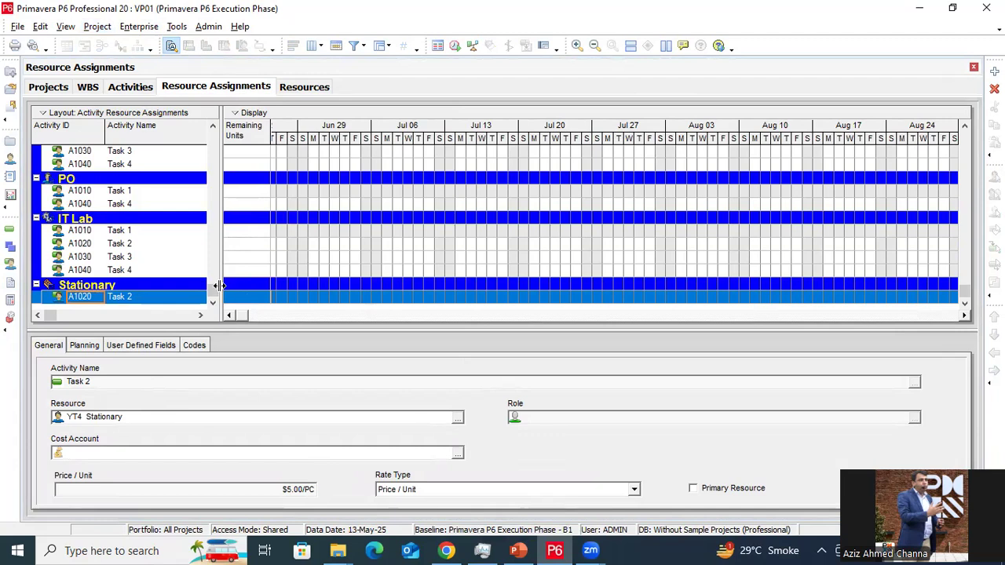
pyautogui.moveTo(375, 273); pyautogui.dragTo(474, 275)
pyautogui.scroll(1, 259, 261)
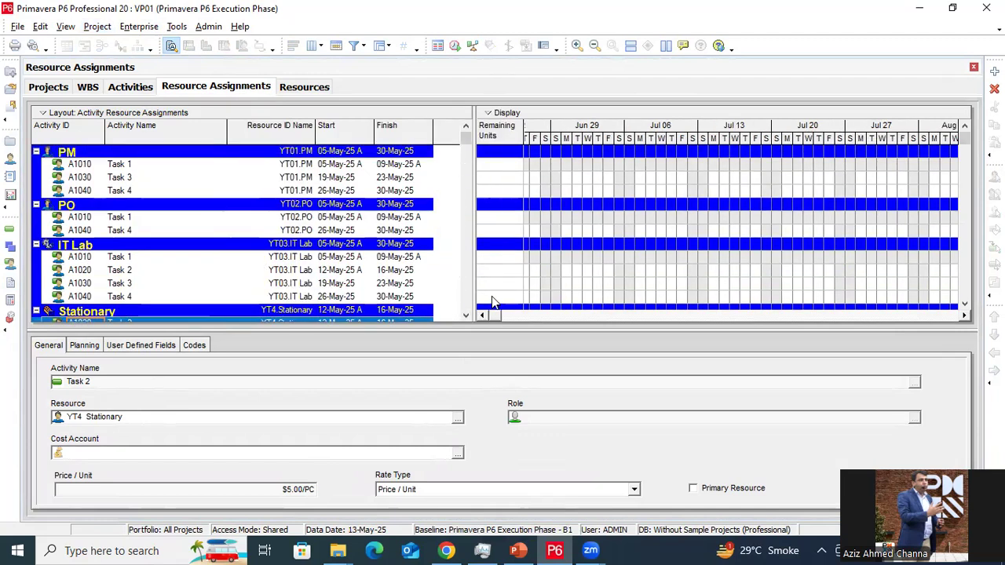
pyautogui.moveTo(496, 314); pyautogui.dragTo(491, 315)
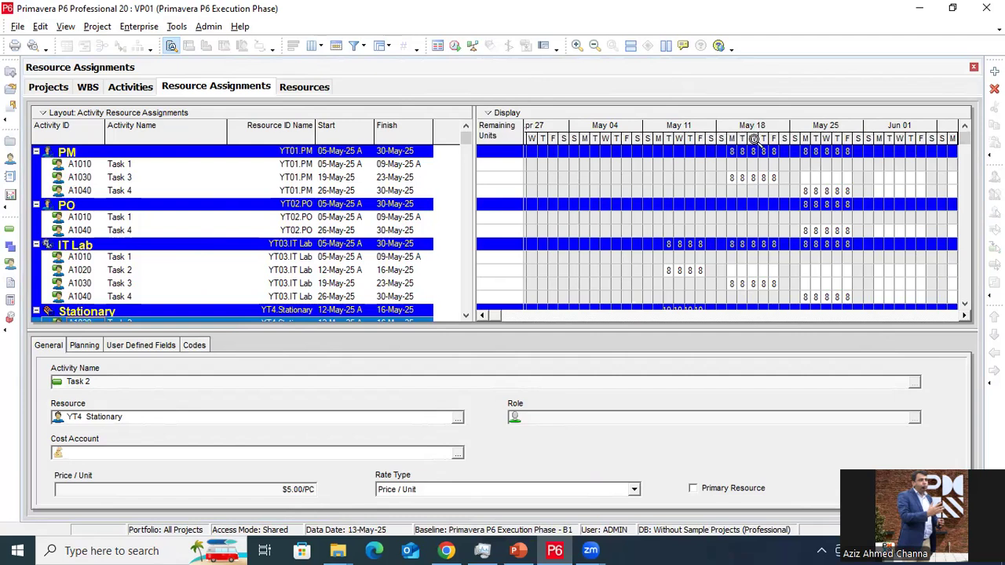
pyautogui.moveTo(791, 143); pyautogui.dragTo(827, 152)
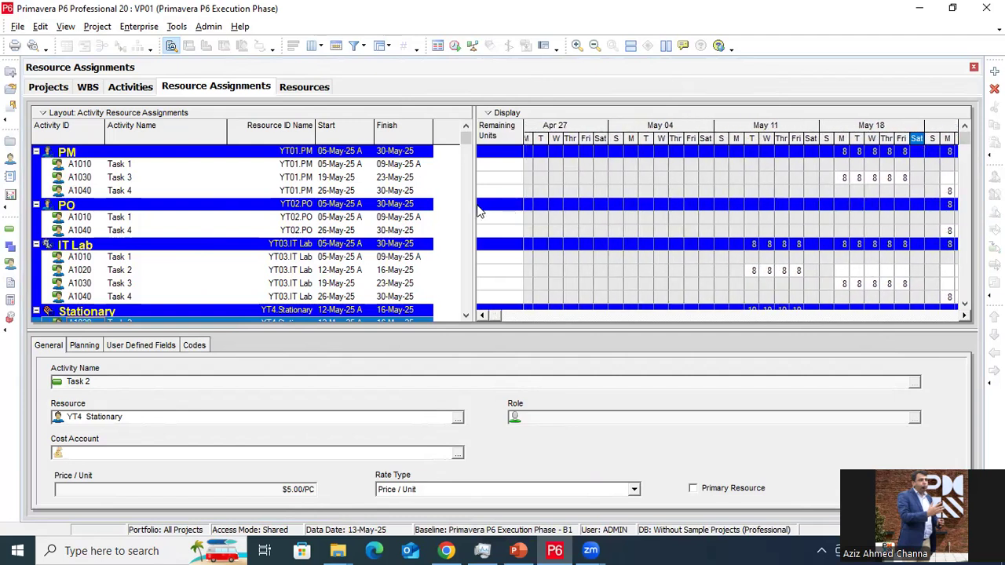
pyautogui.moveTo(474, 203); pyautogui.dragTo(624, 203)
# Customize the assignment columns to add Budgeted Cost and Actual Cost after Finish
pyautogui.rightClick(492, 168)
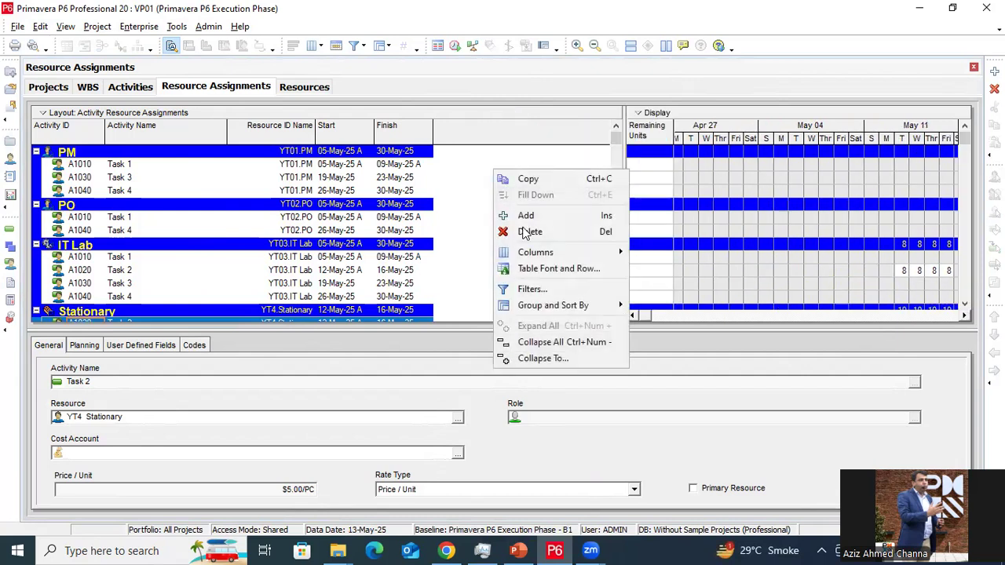
pyautogui.moveTo(554, 257)
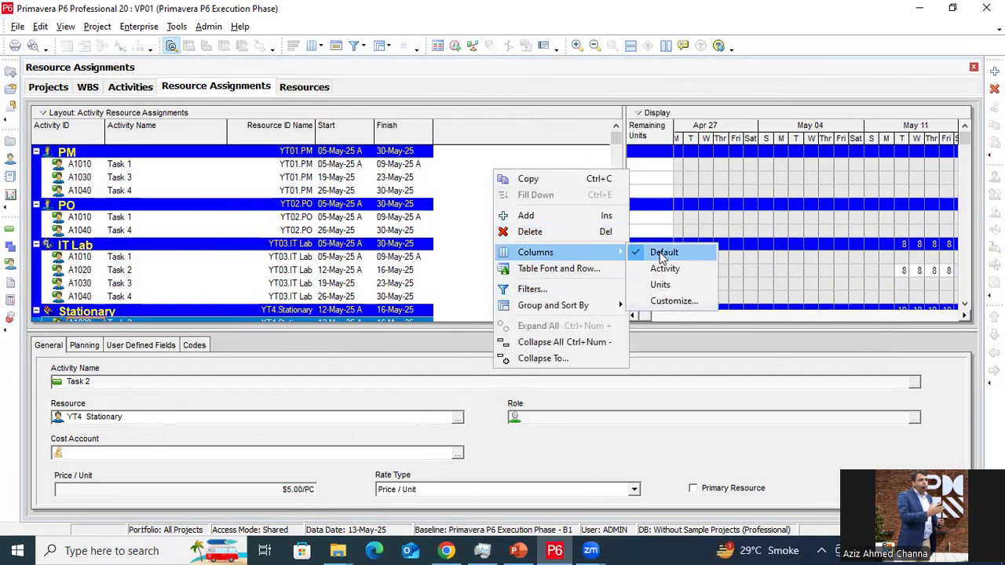
pyautogui.click(677, 302)
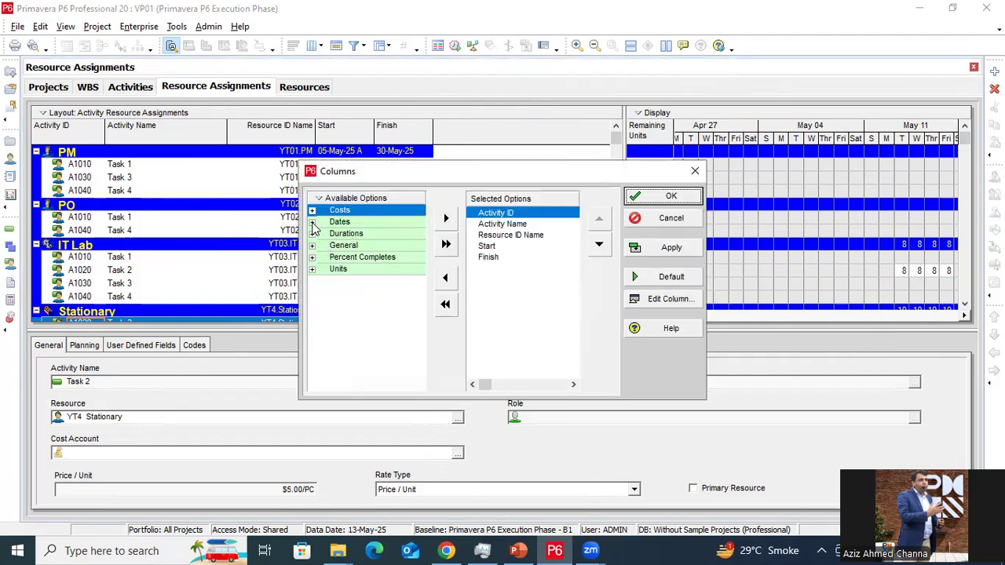
pyautogui.click(312, 210)
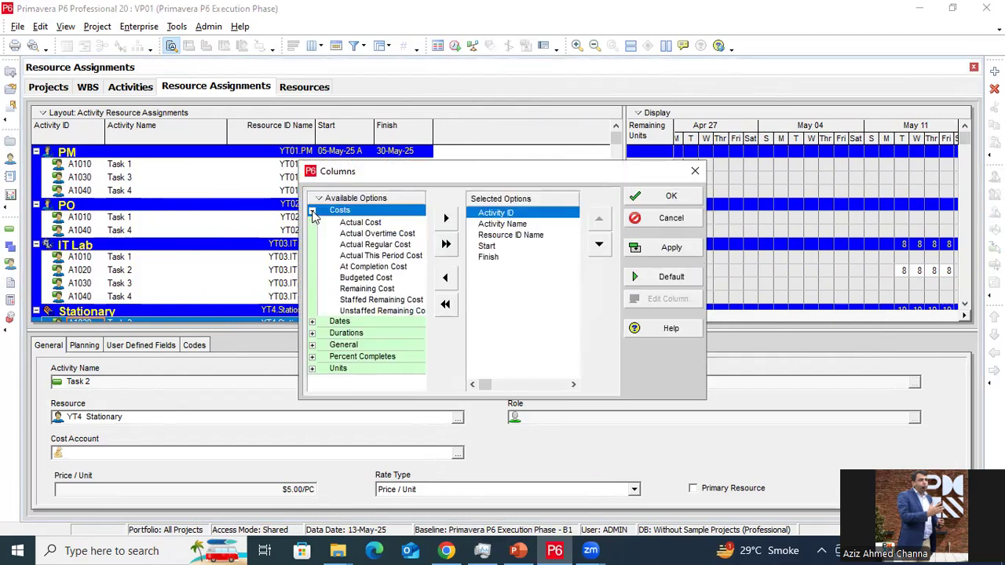
pyautogui.click(368, 278)
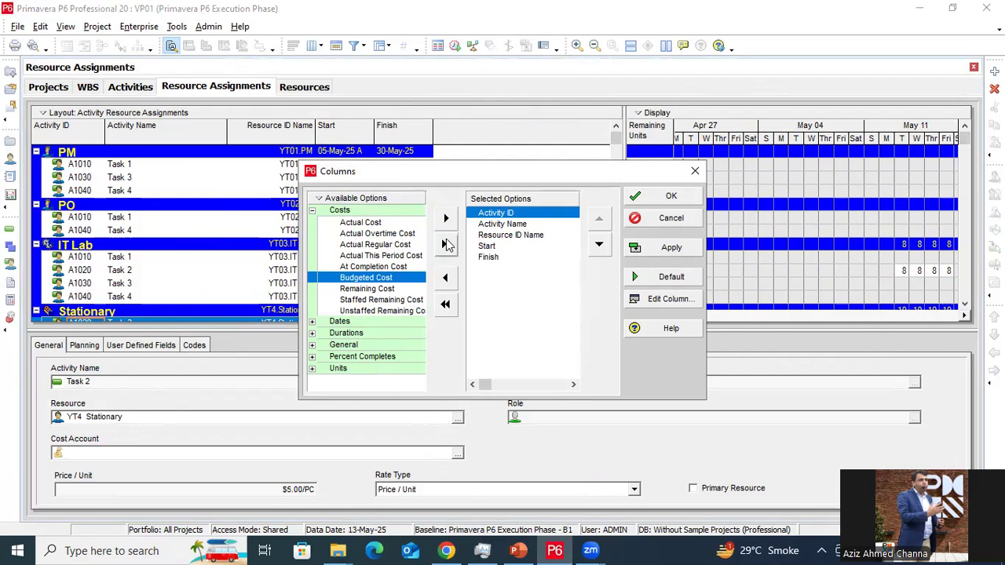
pyautogui.click(490, 258)
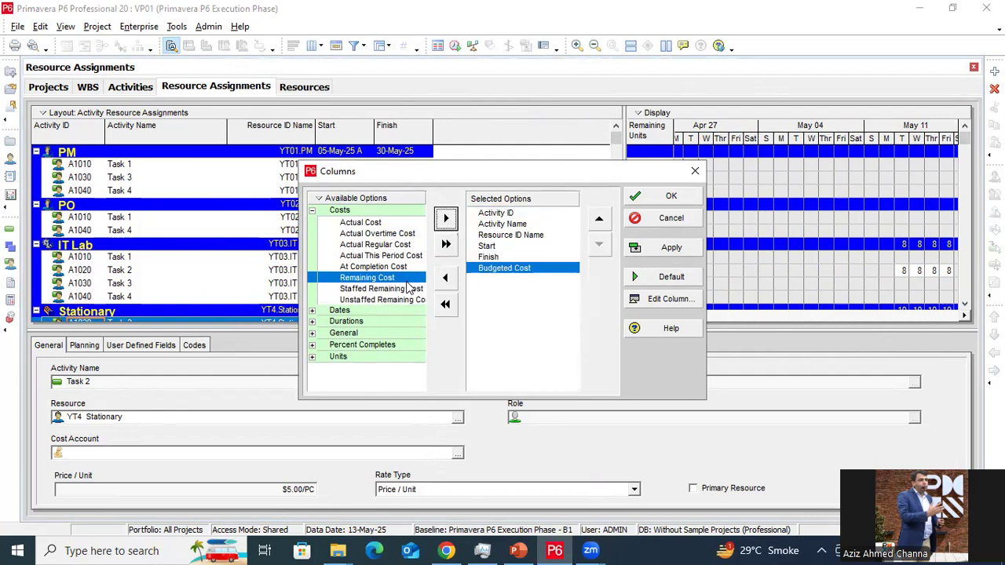
pyautogui.click(377, 223)
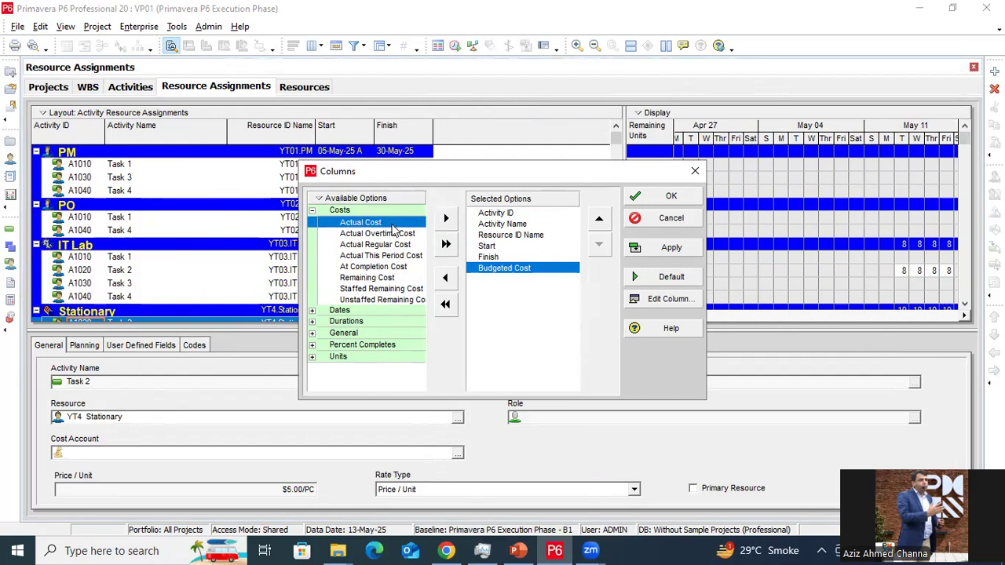
pyautogui.click(446, 218)
pyautogui.click(671, 248)
pyautogui.click(671, 196)
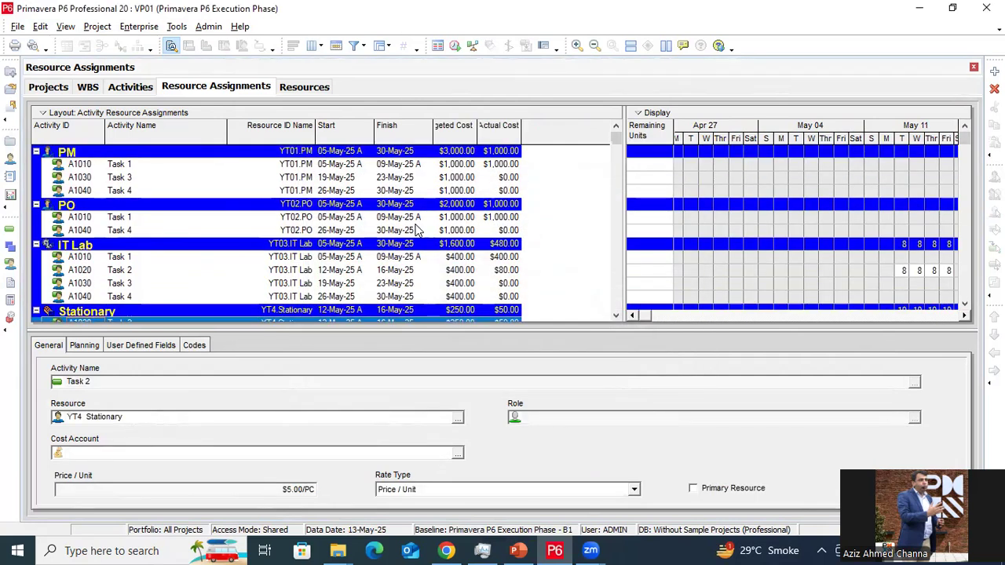
# Fit the Budgeted Cost column and widen the Actual Cost column
pyautogui.click(143, 165)
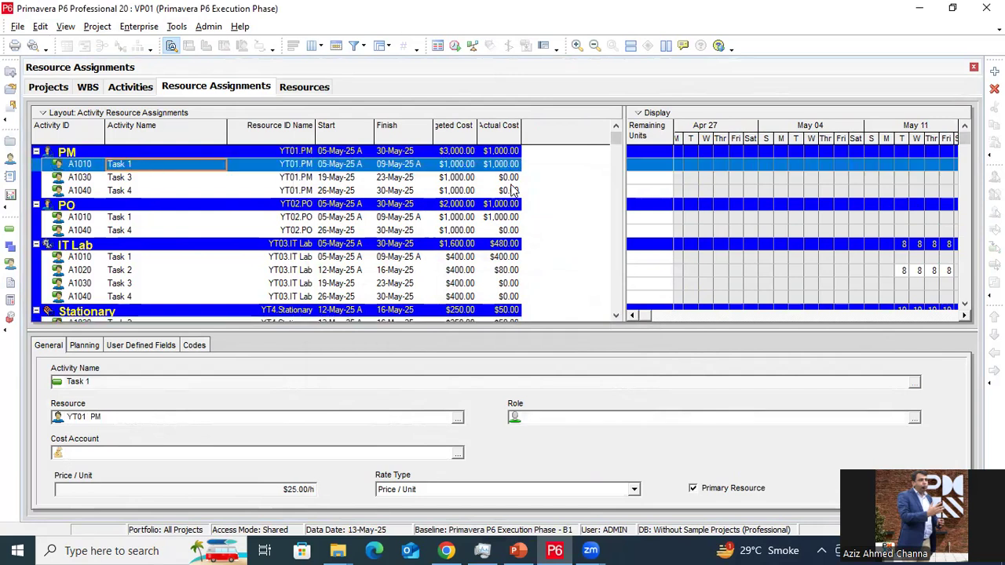
pyautogui.doubleClick(477, 129)
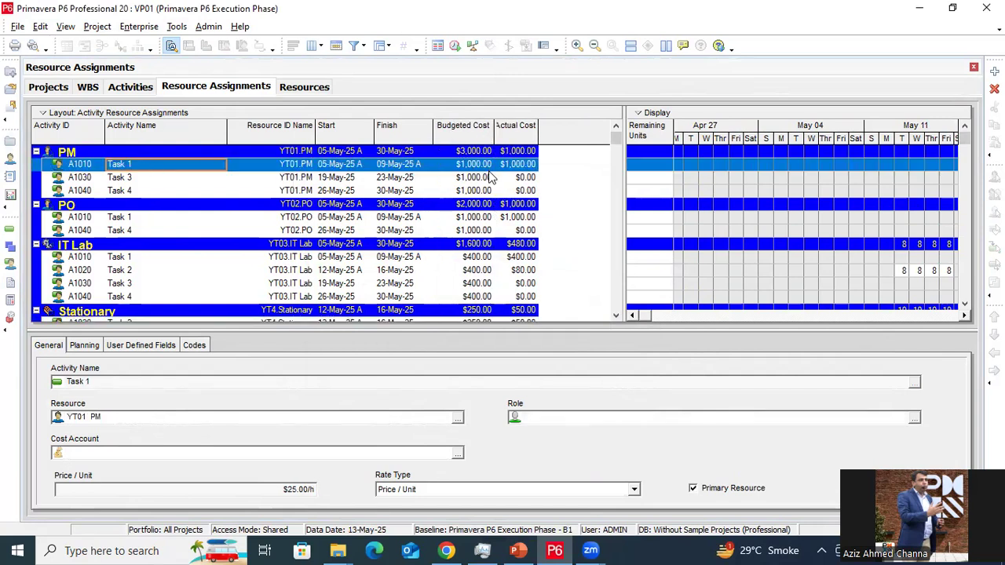
pyautogui.moveTo(538, 132); pyautogui.dragTo(562, 133)
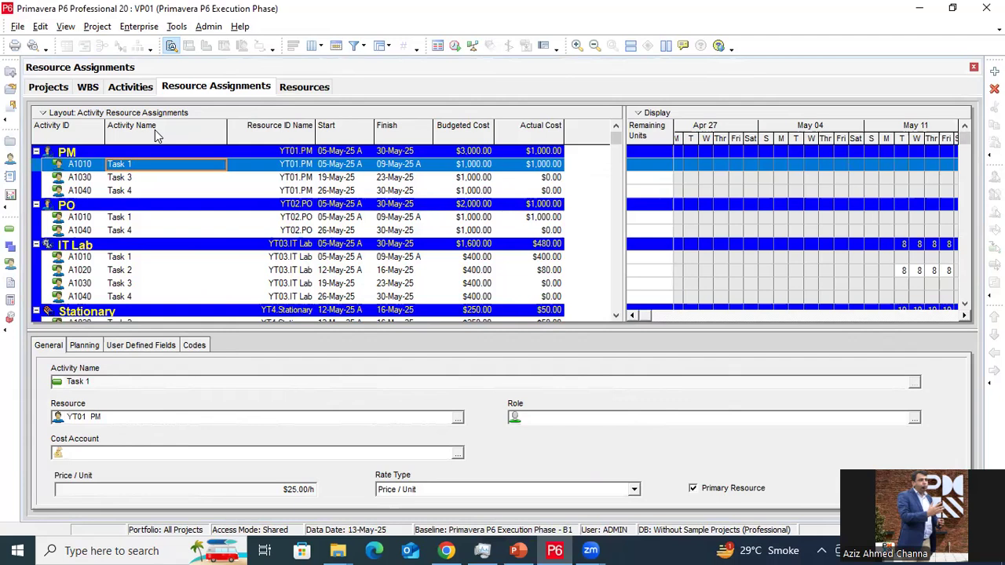
# Review PM, PO and IT Lab assignment costs, noting Task 2's $400.00 budgeted and $80.00 actual
pyautogui.click(144, 217)
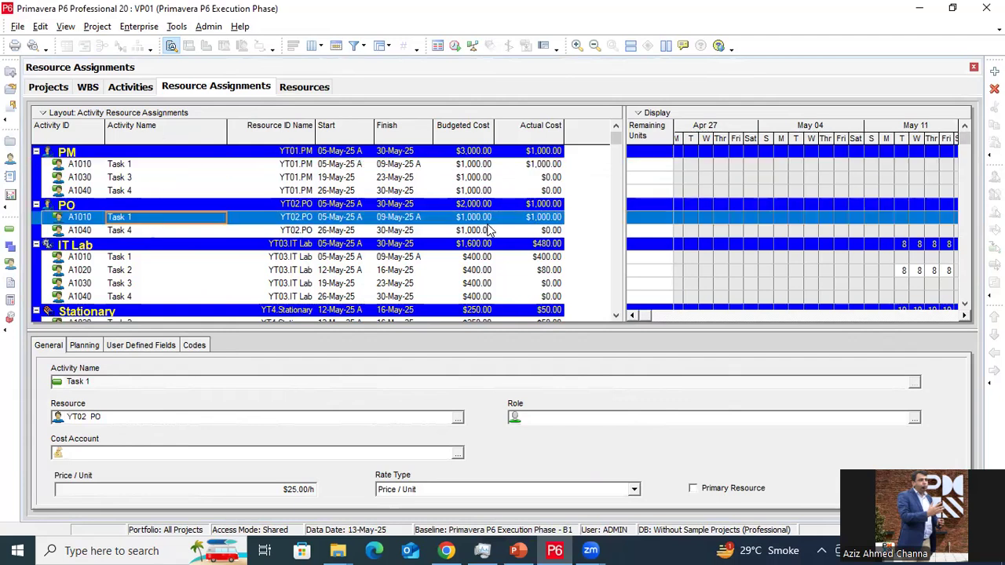
pyautogui.click(153, 269)
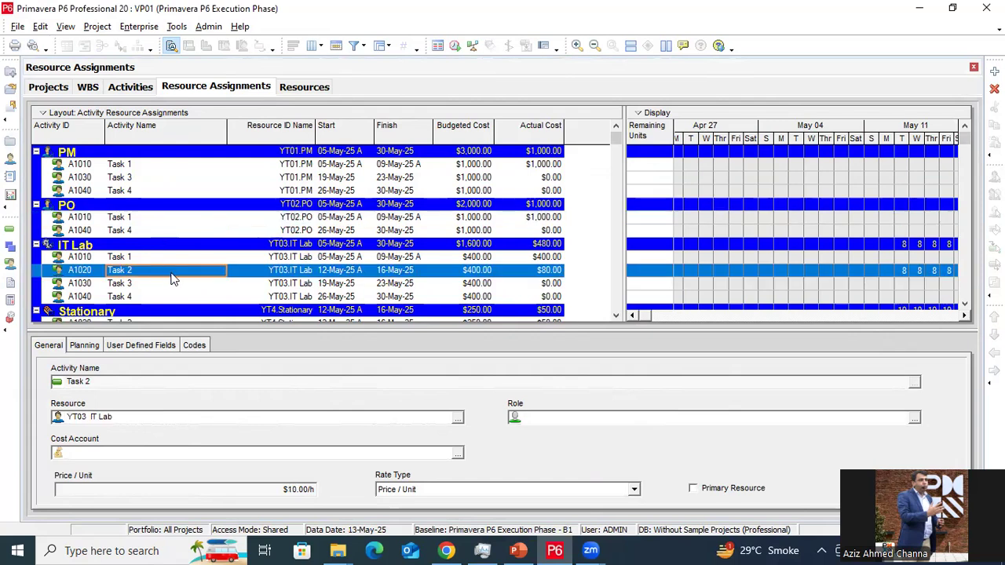
pyautogui.click(471, 272)
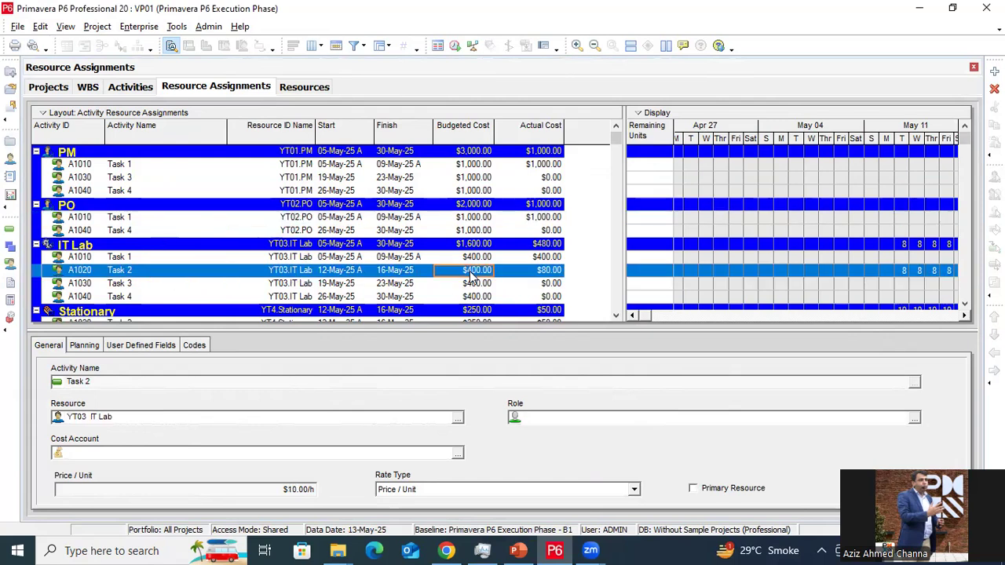
pyautogui.click(533, 273)
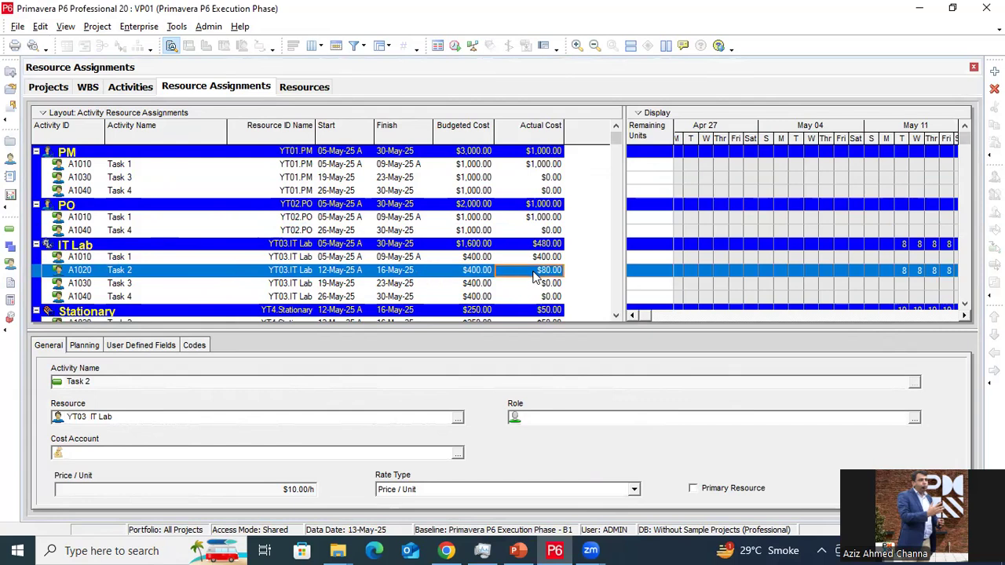
pyautogui.click(78, 153)
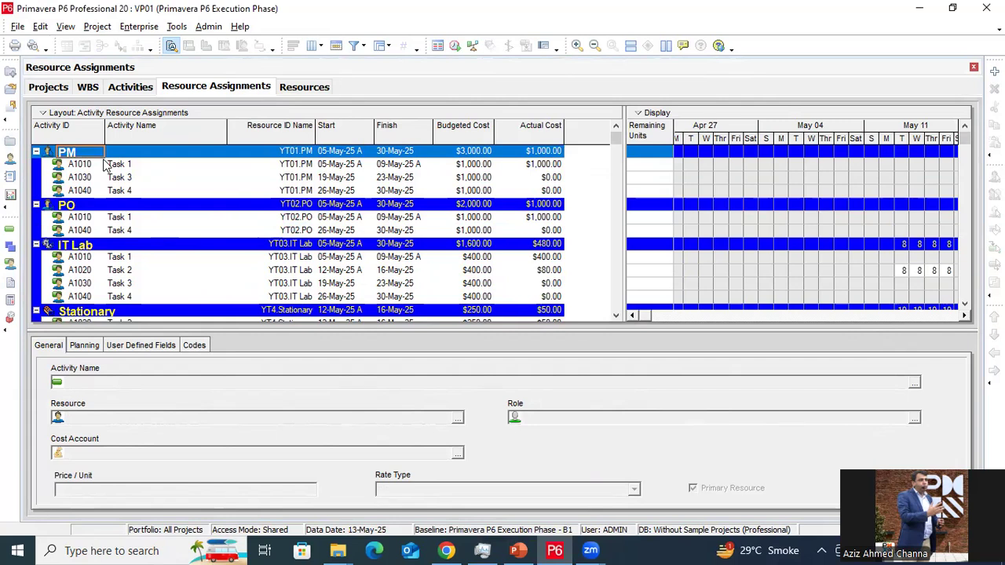
pyautogui.click(144, 165)
pyautogui.click(149, 191)
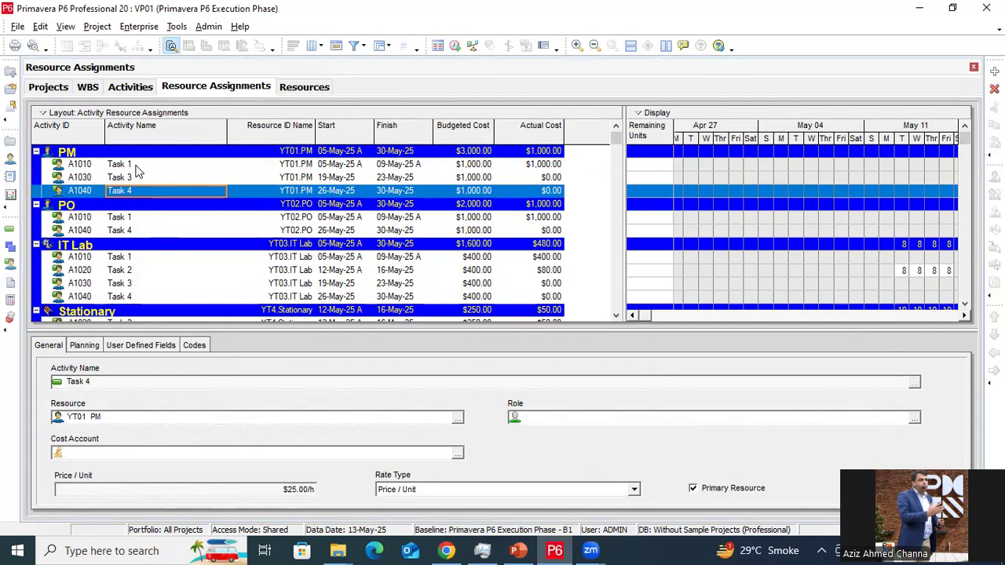
pyautogui.click(135, 166)
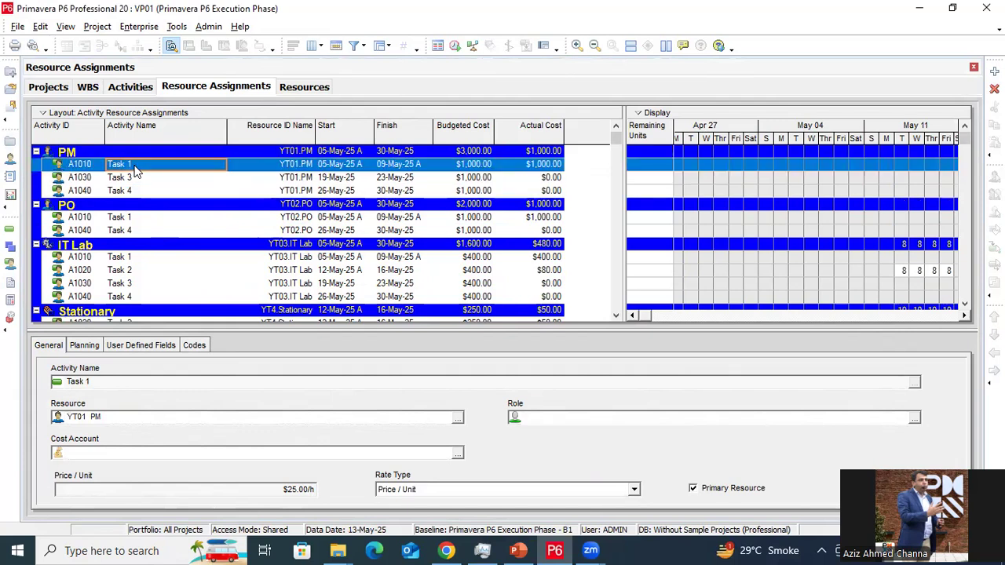
pyautogui.click(147, 230)
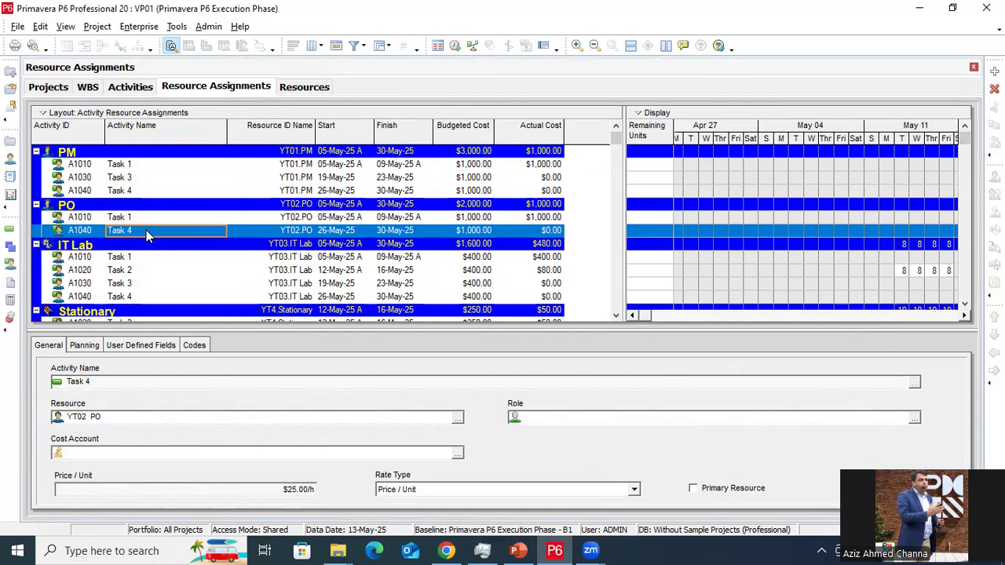
pyautogui.click(146, 271)
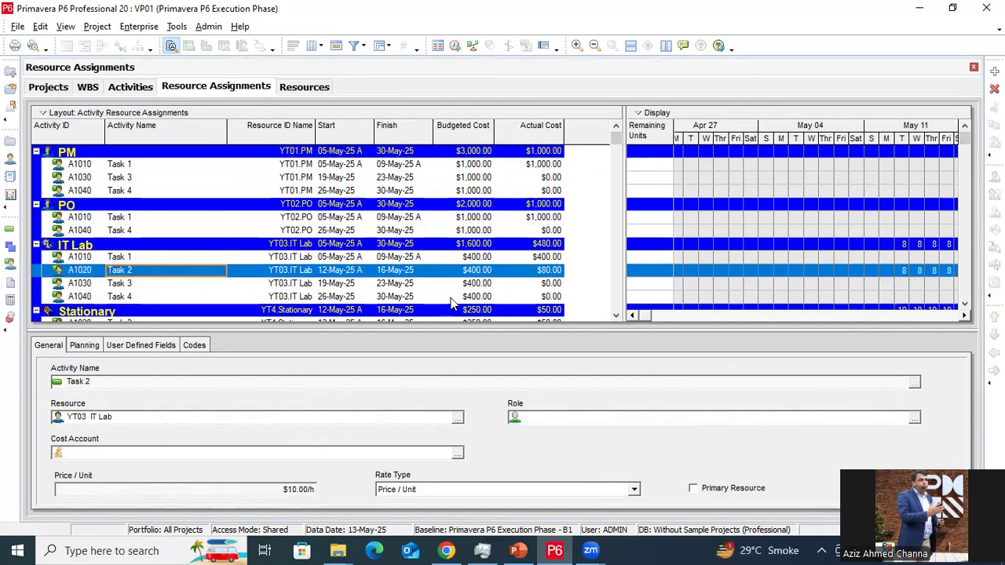
pyautogui.click(536, 272)
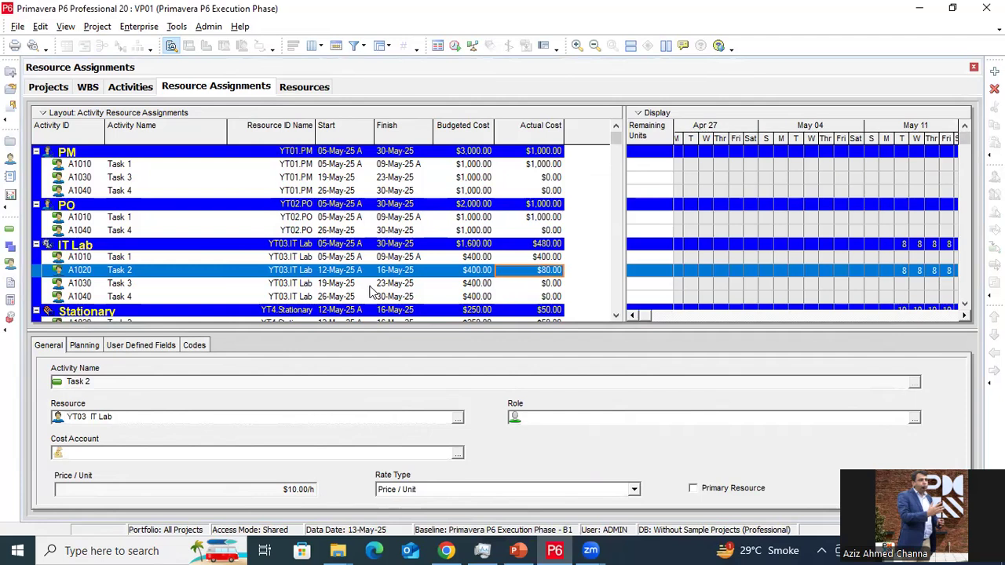
# Note PM's total budgeted cost of $3,000.00 and return to the Activities view
pyautogui.scroll(-1, 368, 289)
pyautogui.scroll(1, 368, 289)
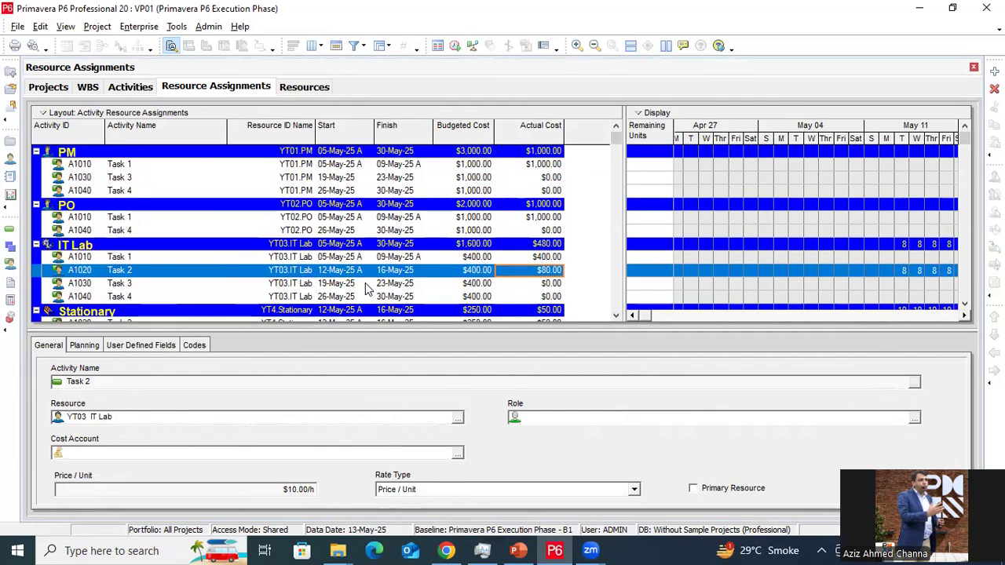
pyautogui.click(477, 151)
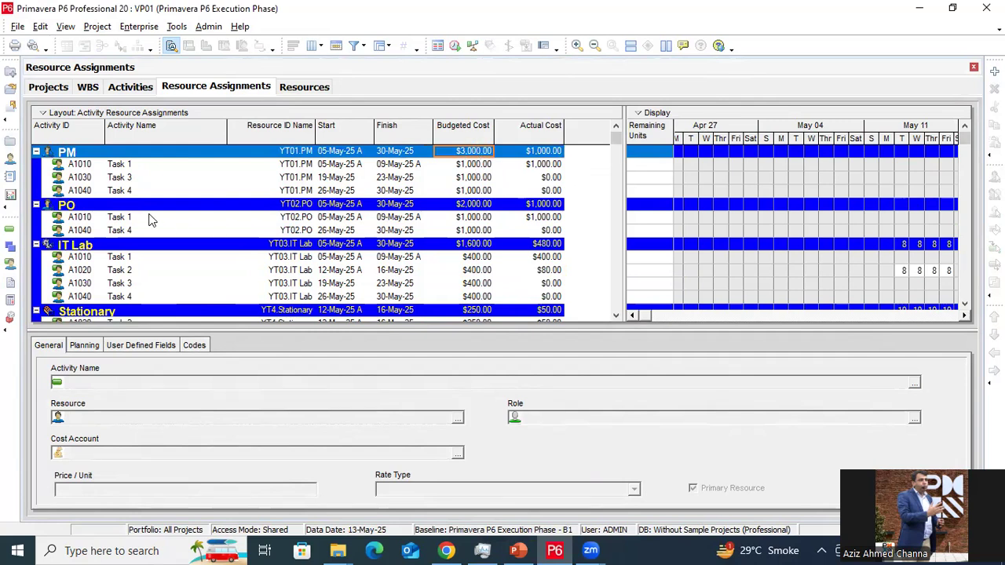
pyautogui.click(132, 87)
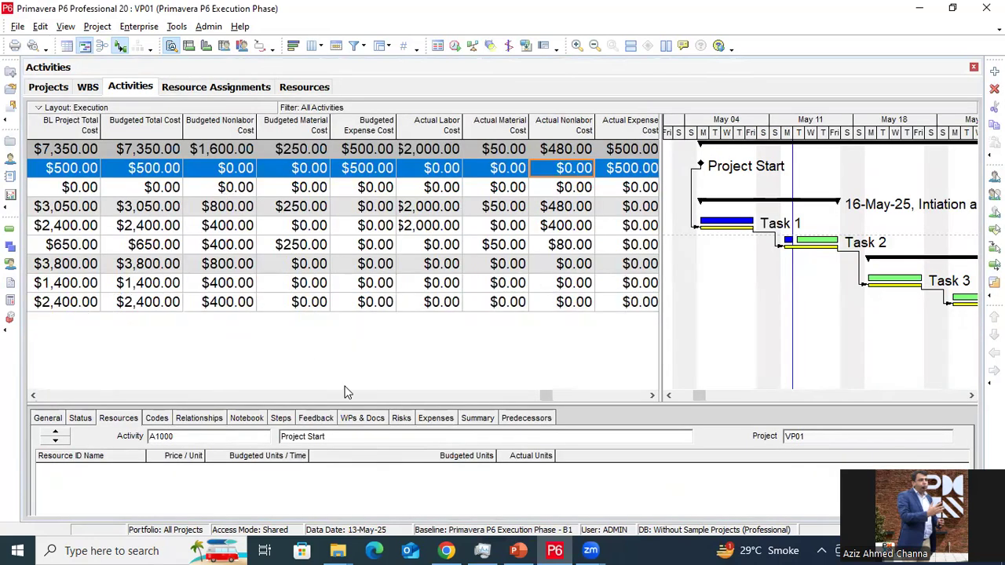
# Scroll the activity table left, then right to the % Complete columns showing Task 2 at 20%
pyautogui.click(32, 397)
pyautogui.moveTo(32, 397); pyautogui.dragTo(32, 397)
pyautogui.moveTo(652, 396); pyautogui.dragTo(651, 396)
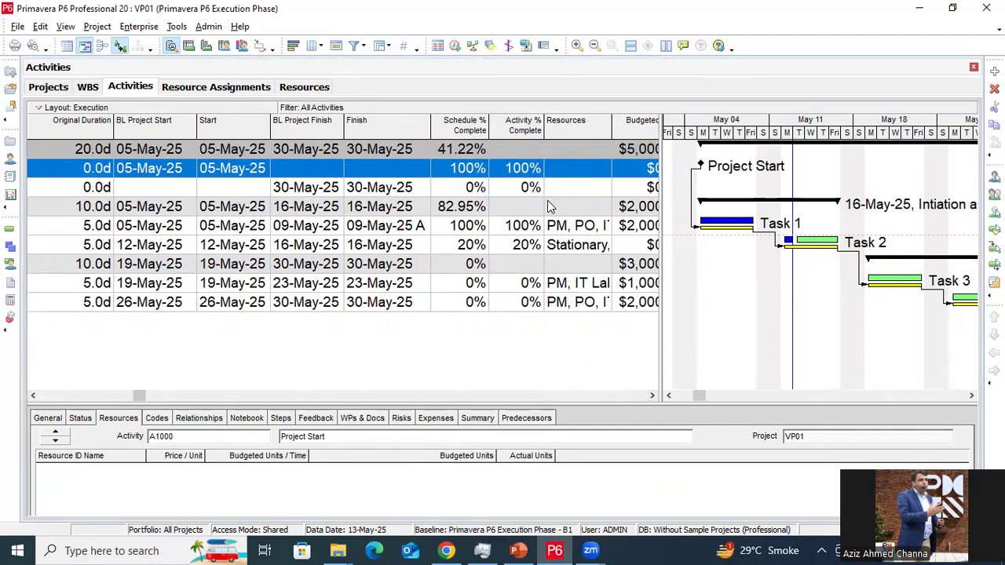